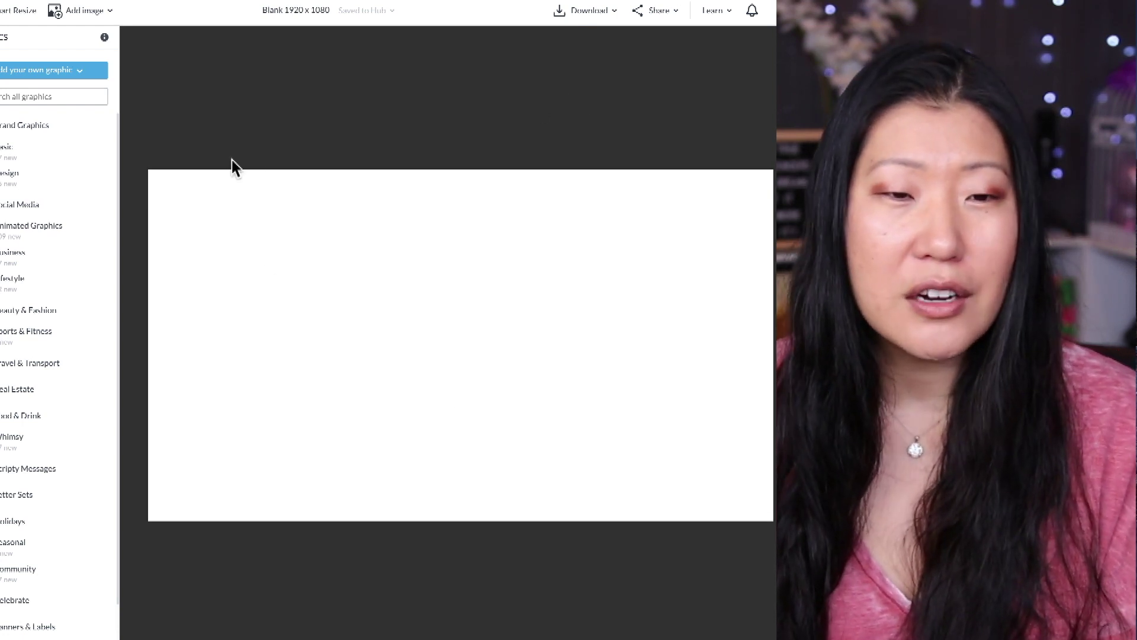
# Step: Set the PicMonkey canvas background to a mauve colour
pyautogui.click(279, 287)
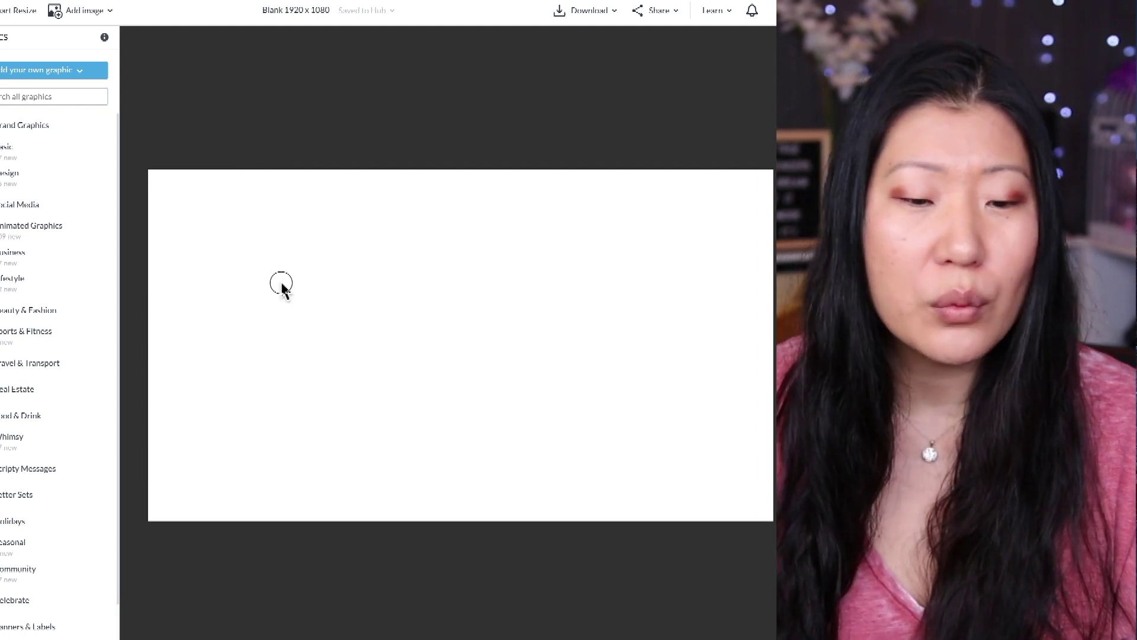
pyautogui.click(637, 83)
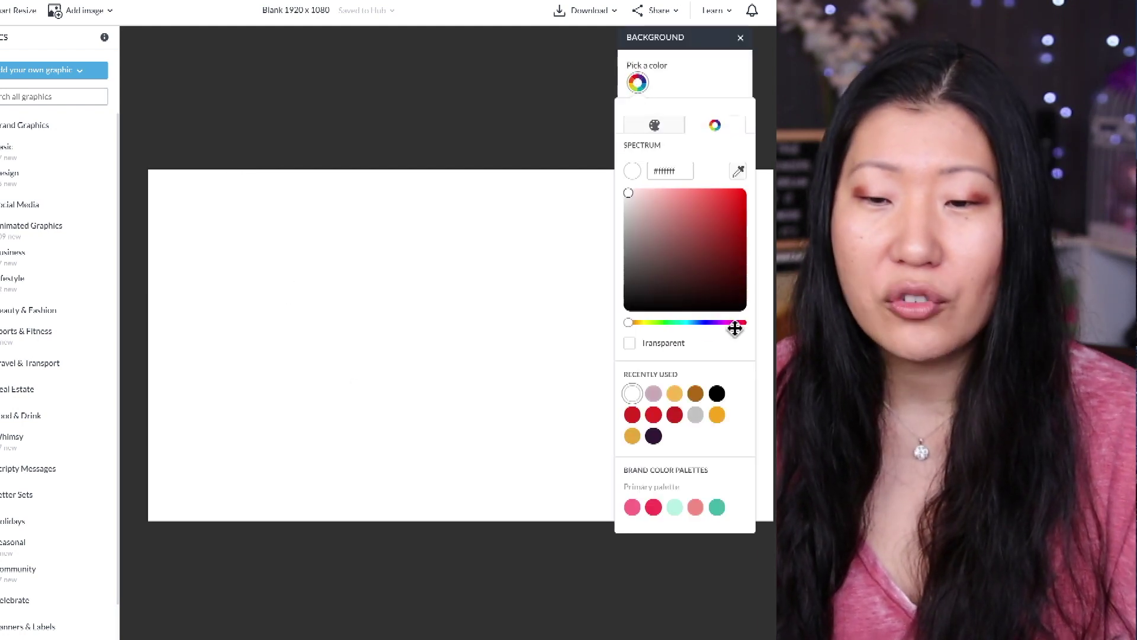
pyautogui.click(733, 325)
pyautogui.click(651, 393)
pyautogui.click(541, 371)
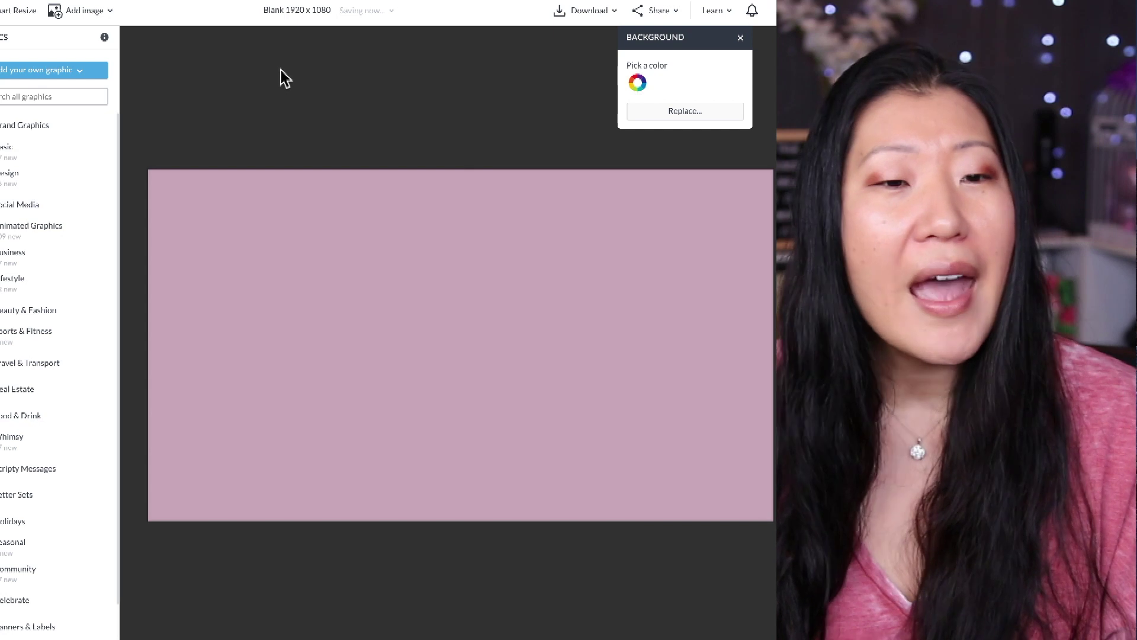
pyautogui.click(285, 77)
# Step: Search graphics for 'rain' and add the Clouds & Hearts graphic on the left
pyautogui.click(51, 97)
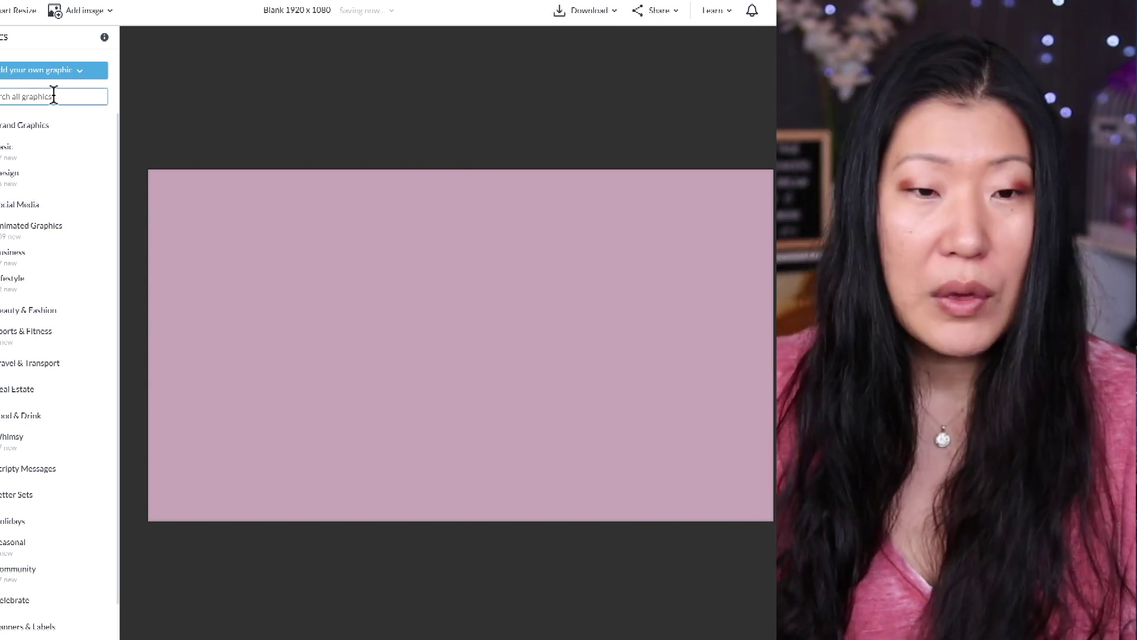
pyautogui.write('rain')
pyautogui.press('Return')
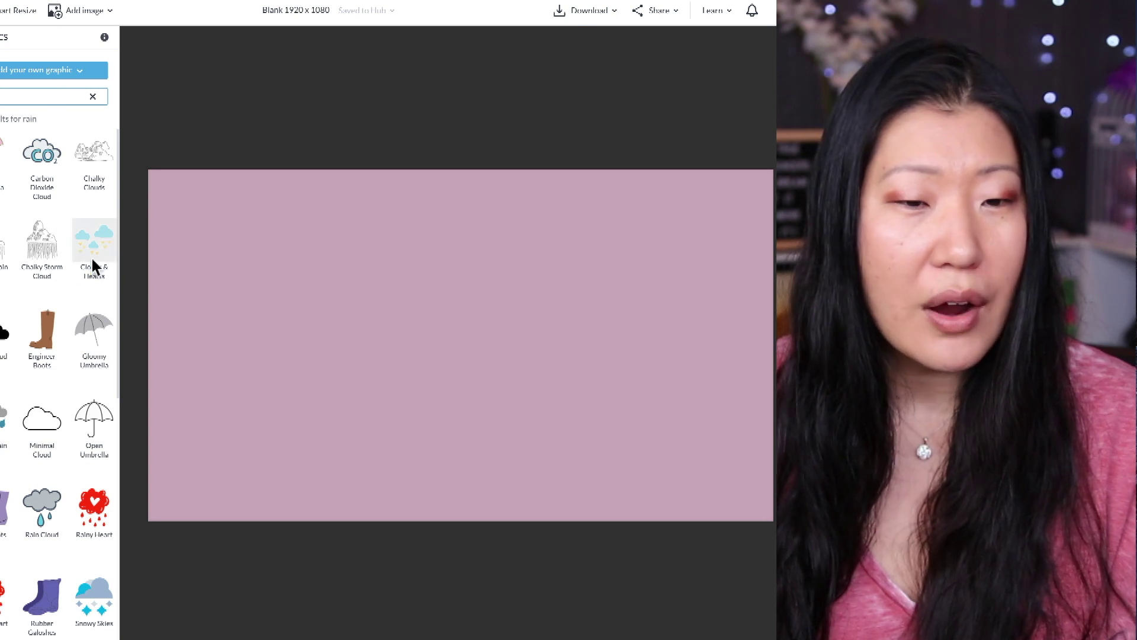
pyautogui.click(96, 238)
pyautogui.moveTo(456, 361); pyautogui.dragTo(563, 276)
# Step: Duplicate the Clouds & Hearts graphic into four copies lined up across the top
pyautogui.hotkey('ctrl', 'd')
pyautogui.hotkey('ctrl', 'd')
pyautogui.click(294, 282)
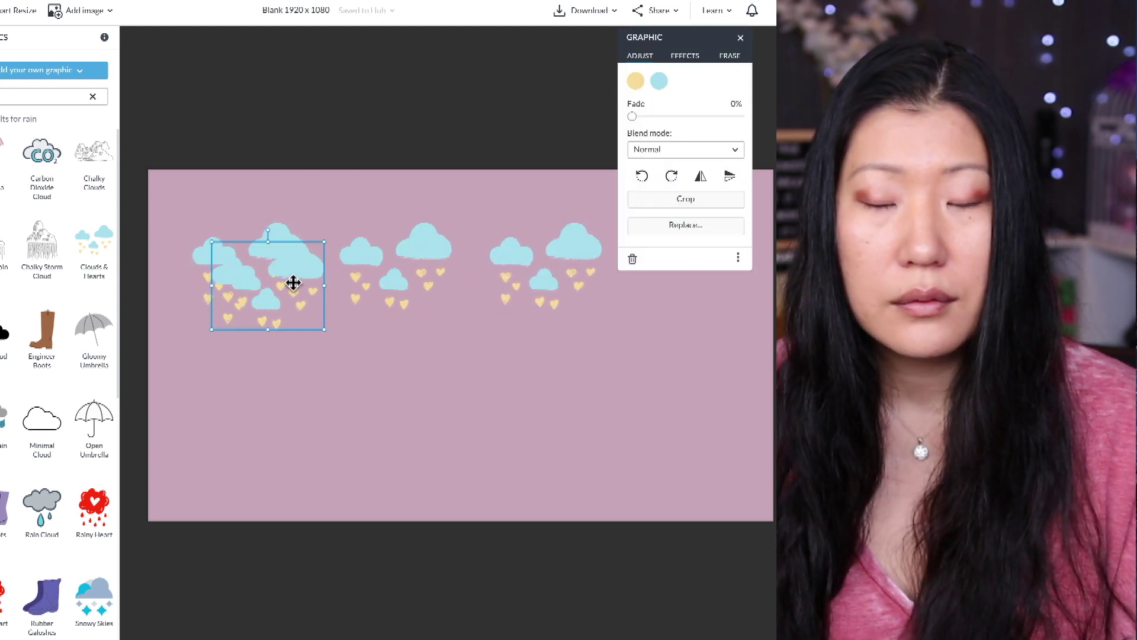
pyautogui.hotkey('ctrl', 'd')
pyautogui.moveTo(294, 282); pyautogui.dragTo(687, 294)
pyautogui.click(455, 122)
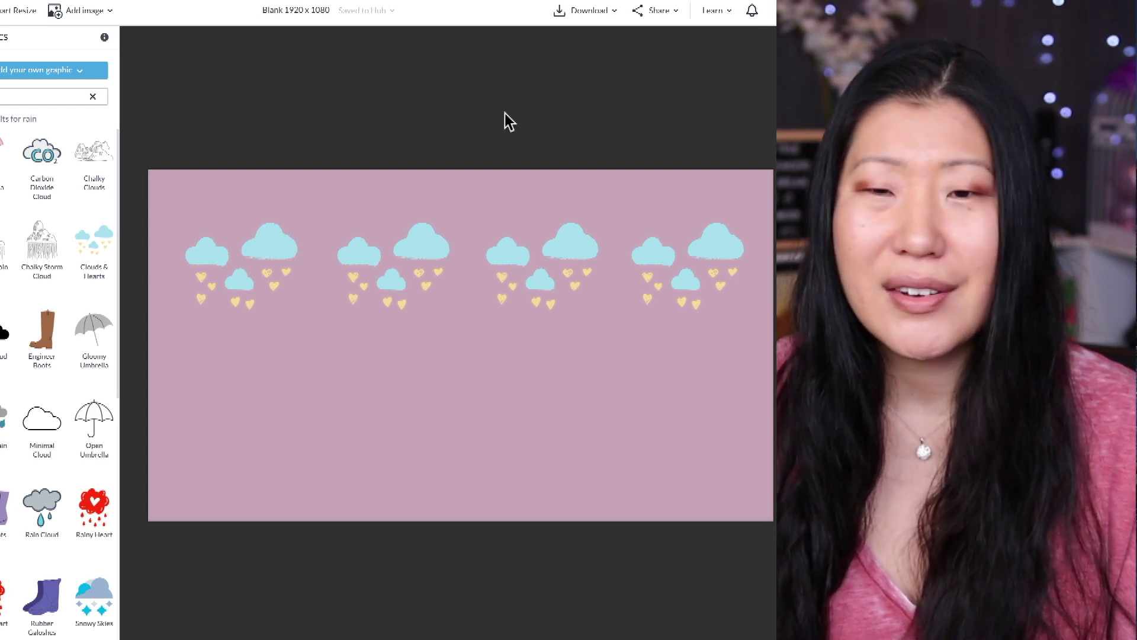
# Step: Group the four selected cloud graphics into one object
pyautogui.click(583, 10)
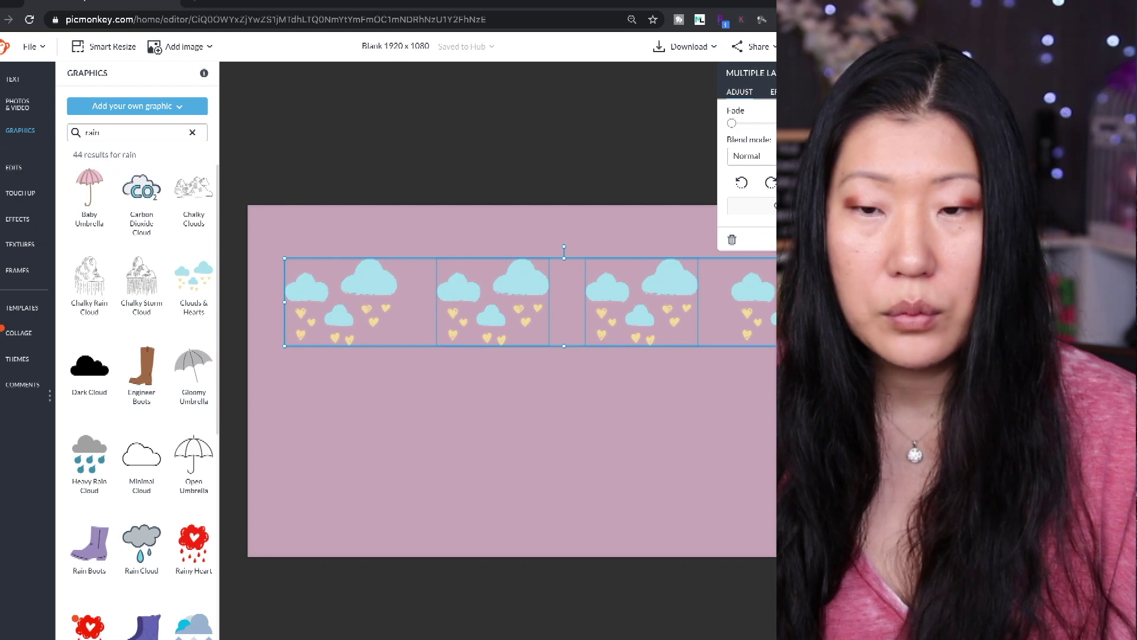
pyautogui.click(733, 205)
pyautogui.moveTo(667, 300); pyautogui.dragTo(659, 375)
# Step: Move the cloud row to the canvas bottom and download the design as a PNG
pyautogui.click(645, 124)
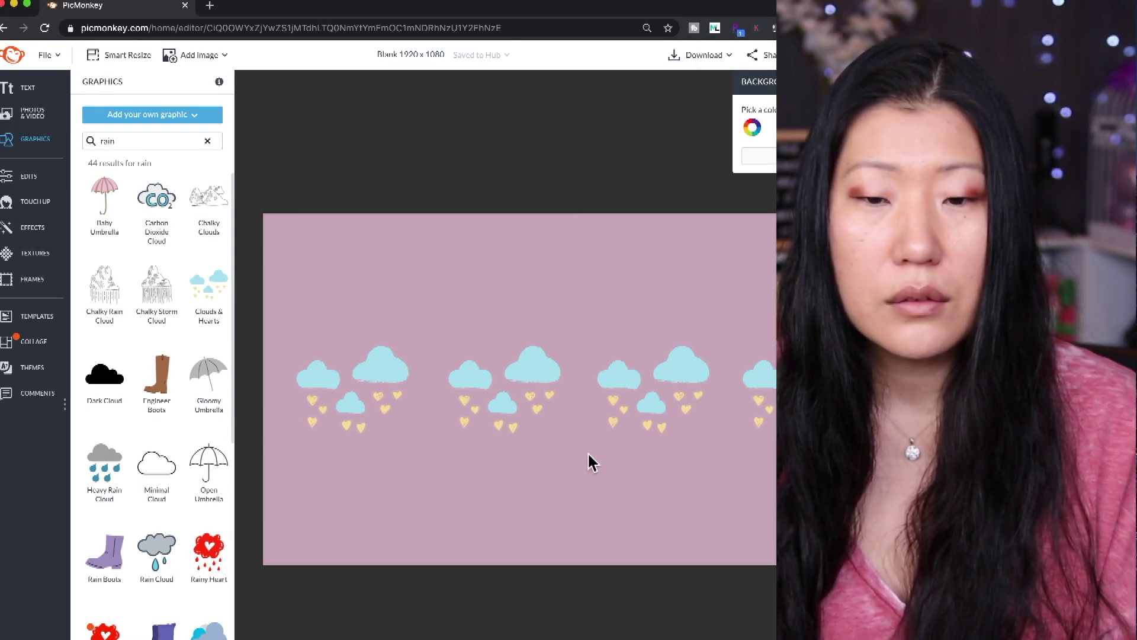
pyautogui.moveTo(593, 398); pyautogui.dragTo(602, 516)
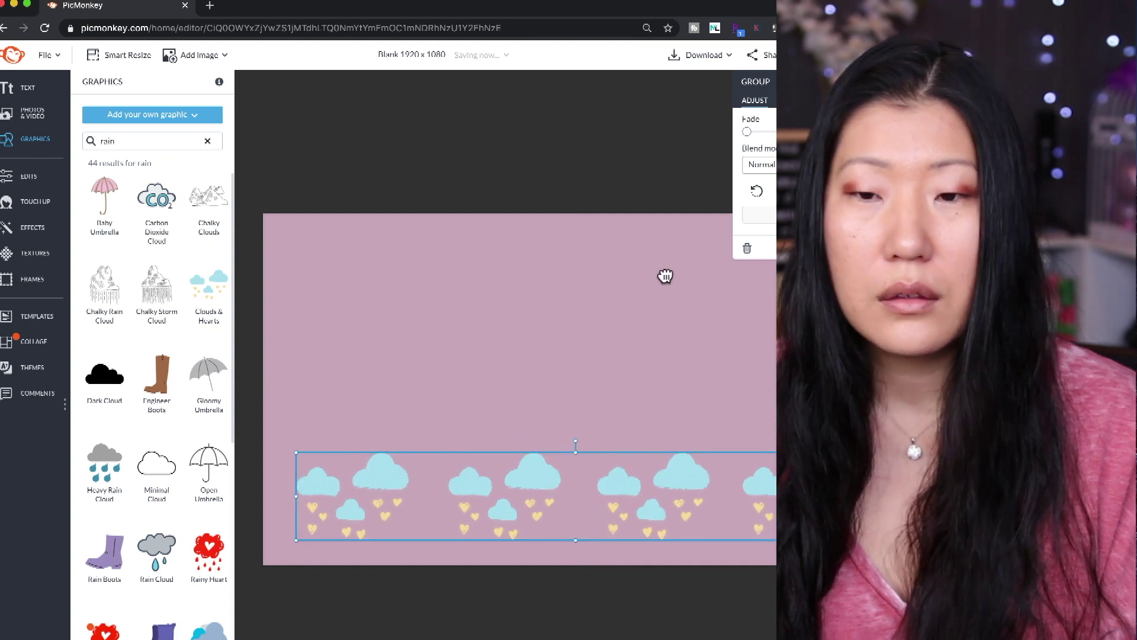
pyautogui.click(655, 131)
pyautogui.click(703, 55)
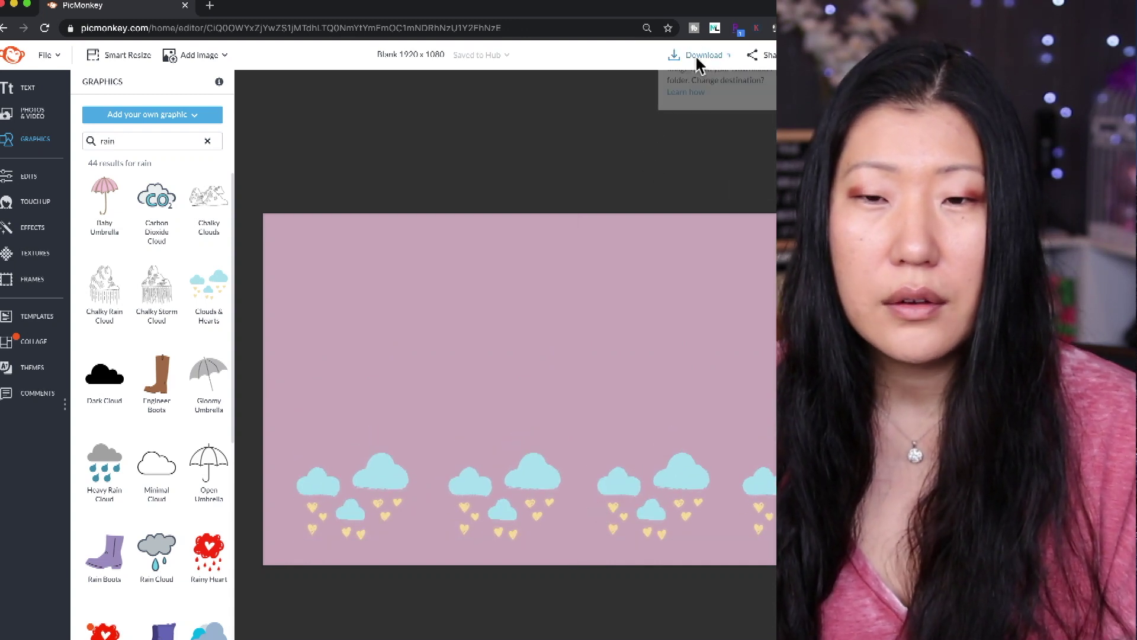
pyautogui.click(717, 149)
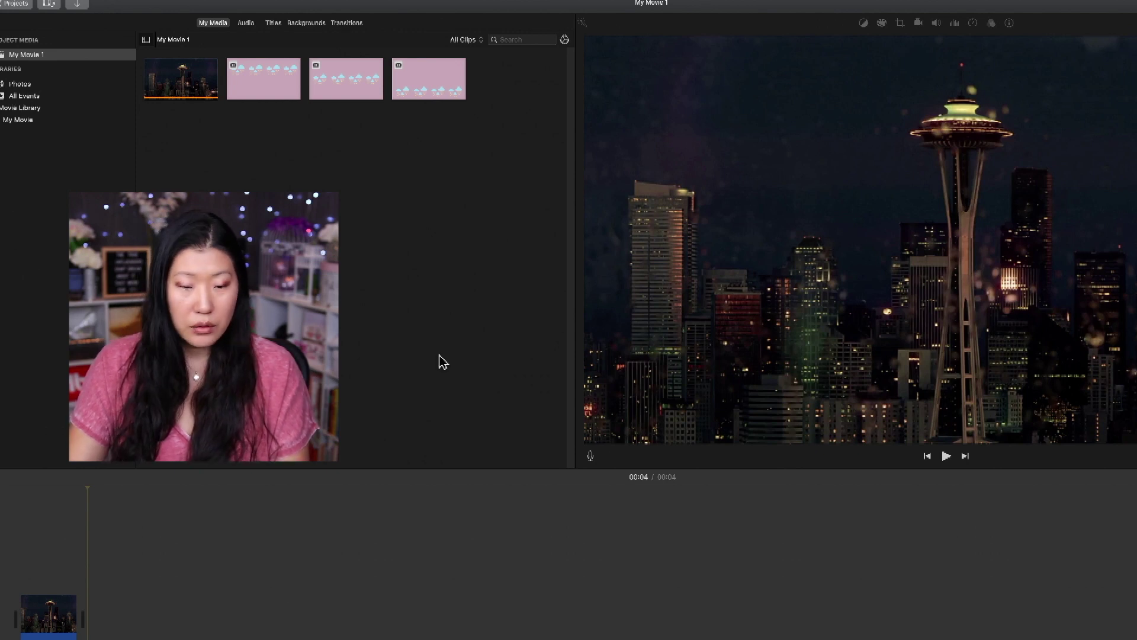
# Step: Slow down the Night Rain clip and split it at 00:21
pyautogui.click(53, 622)
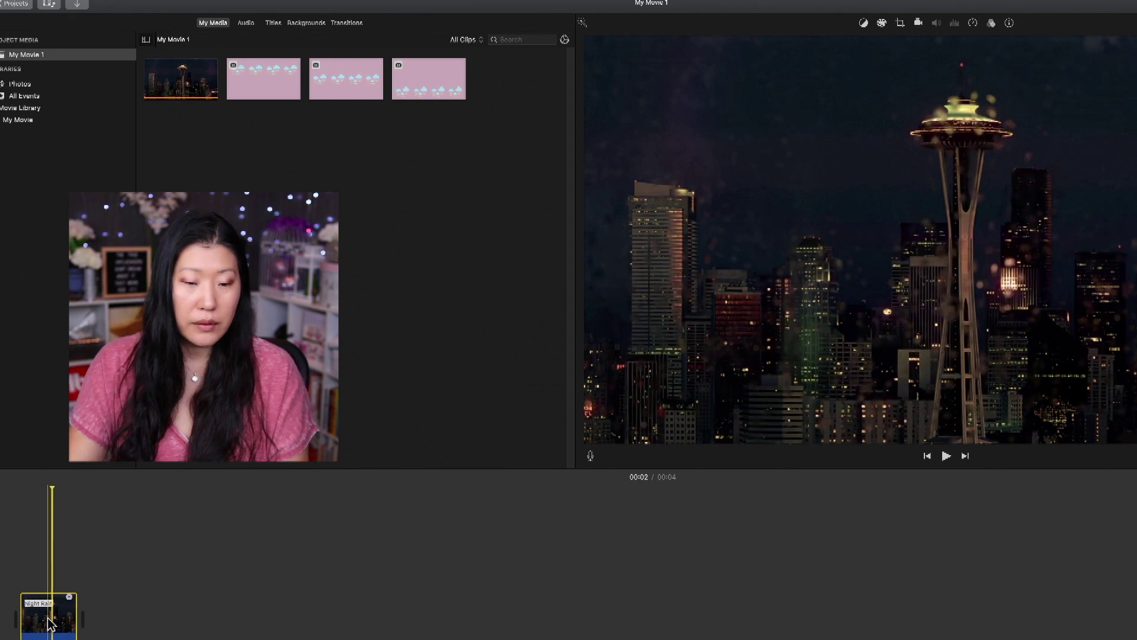
pyautogui.moveTo(70, 597); pyautogui.dragTo(655, 598)
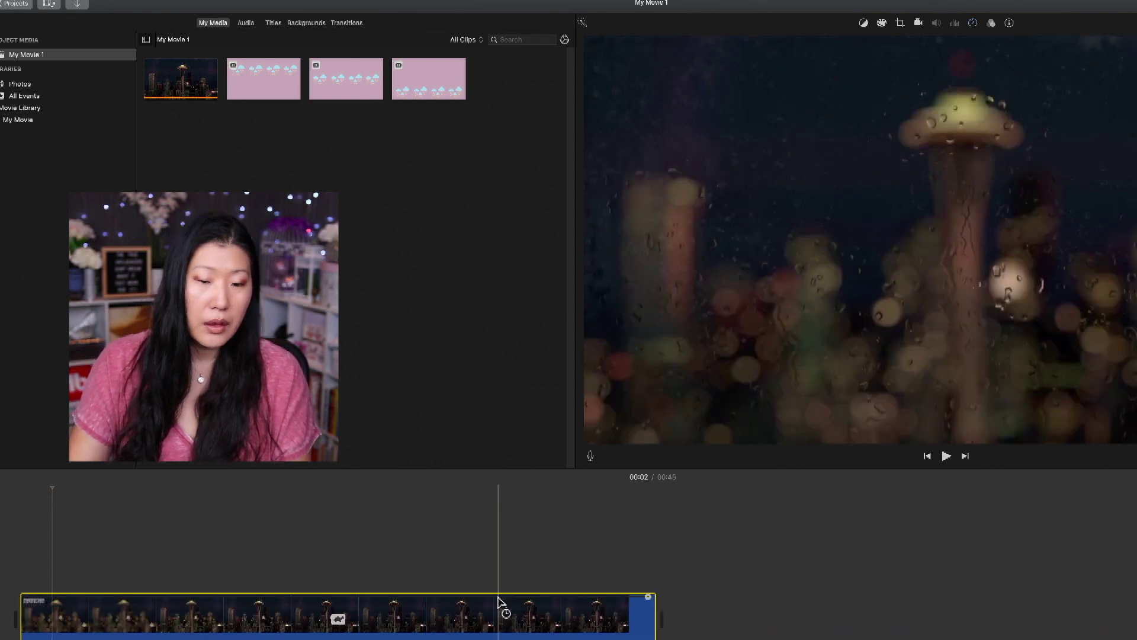
pyautogui.click(325, 525)
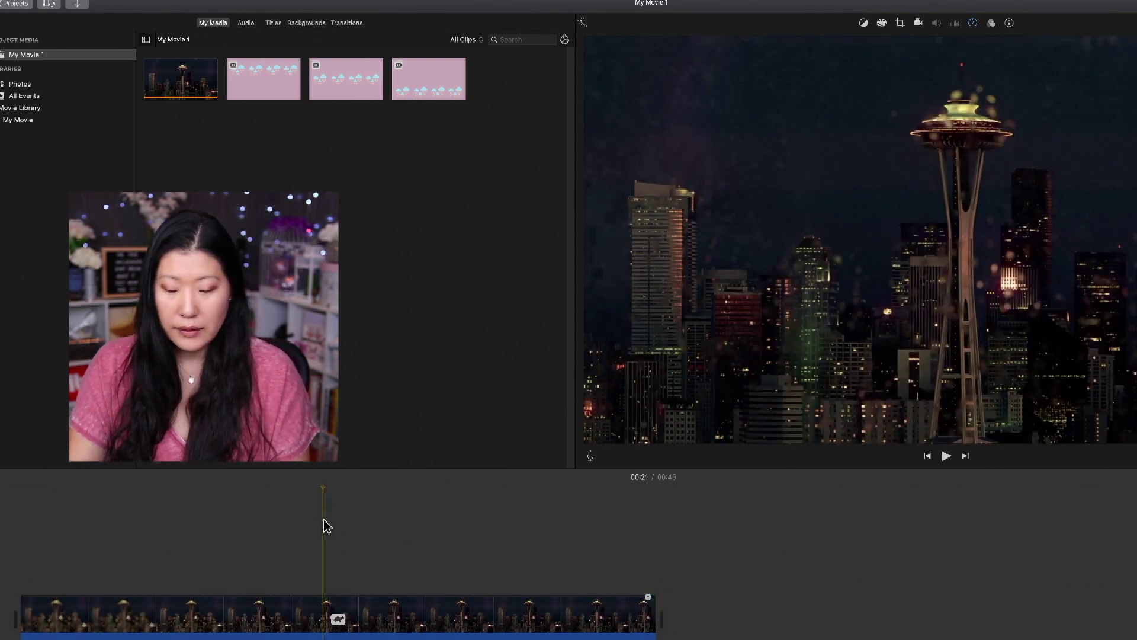
pyautogui.press('super+b')
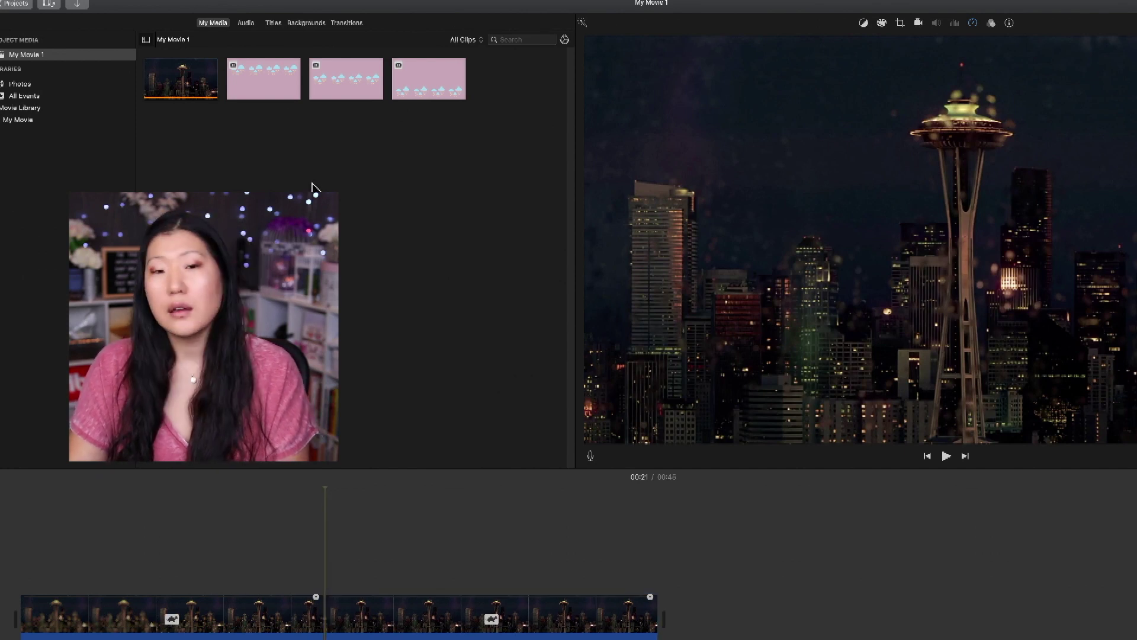
# Step: Insert the three pink cloud images after the split and shorten them
pyautogui.click(249, 87)
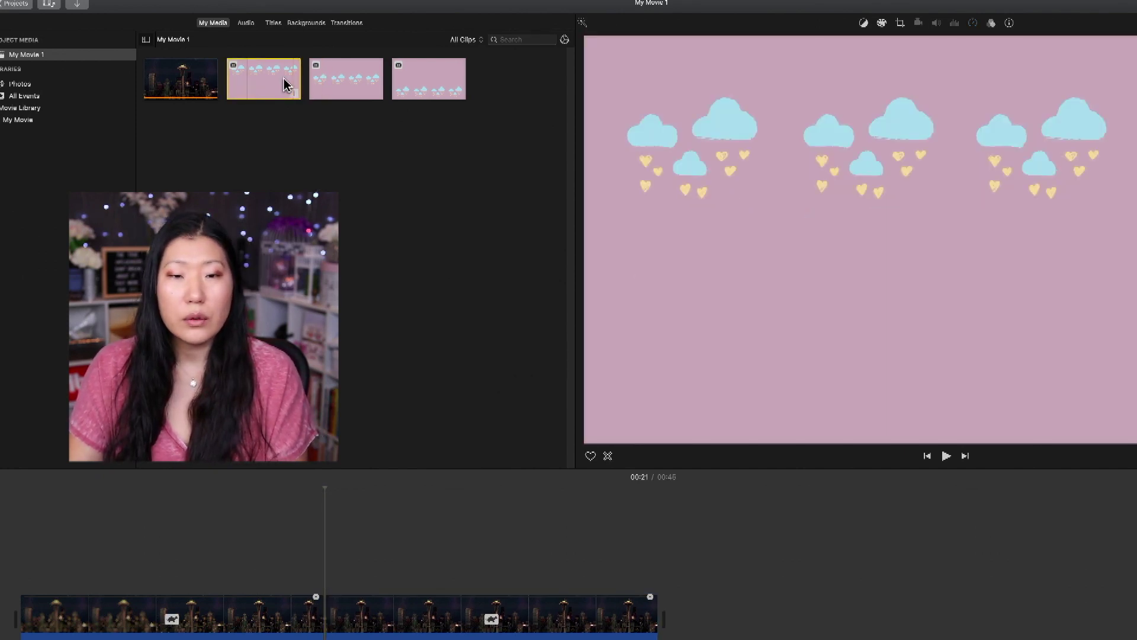
pyautogui.keyDown('super'); pyautogui.click(330, 83); pyautogui.keyUp('super')
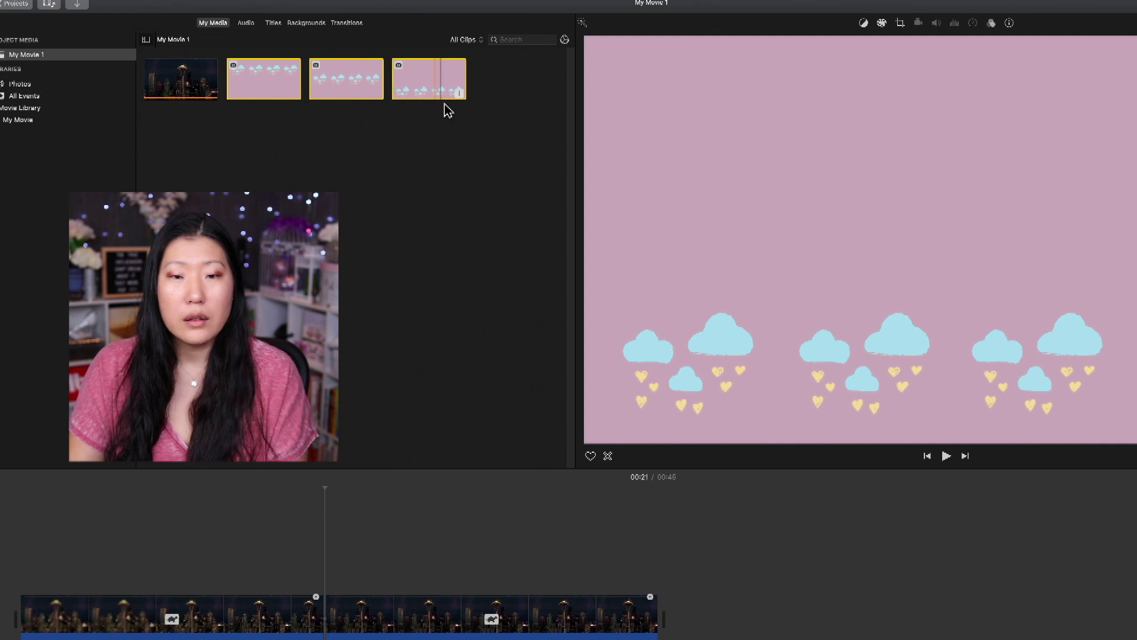
pyautogui.moveTo(263, 80); pyautogui.dragTo(321, 631)
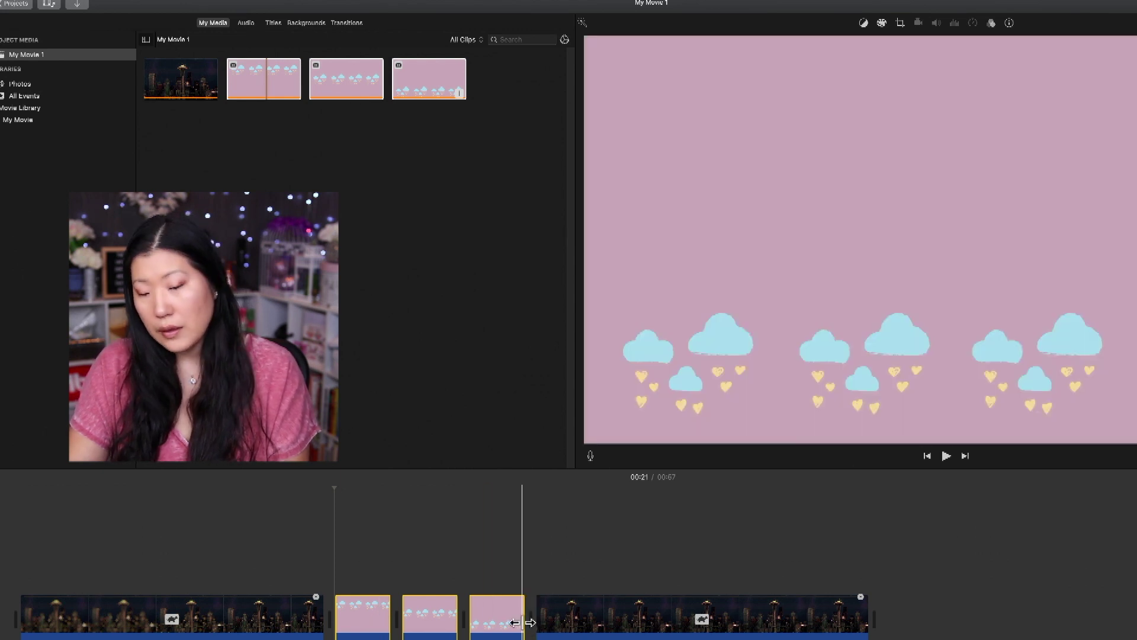
pyautogui.click(521, 622)
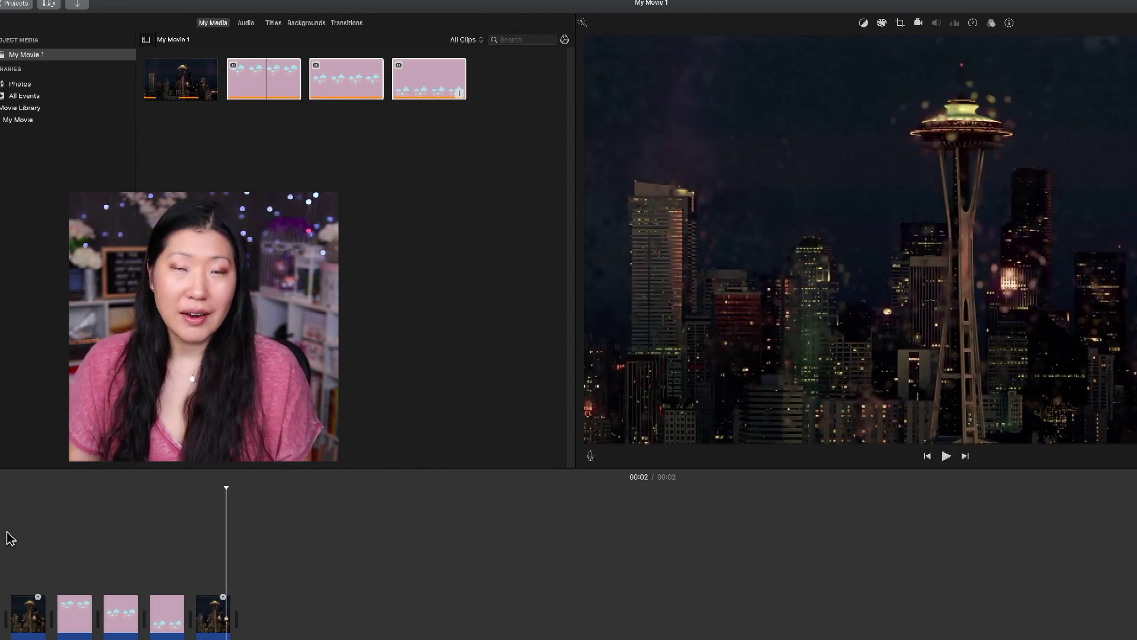
# Step: Crop the third pink cloud image tighter so its clouds and hearts appear larger
pyautogui.click(348, 92)
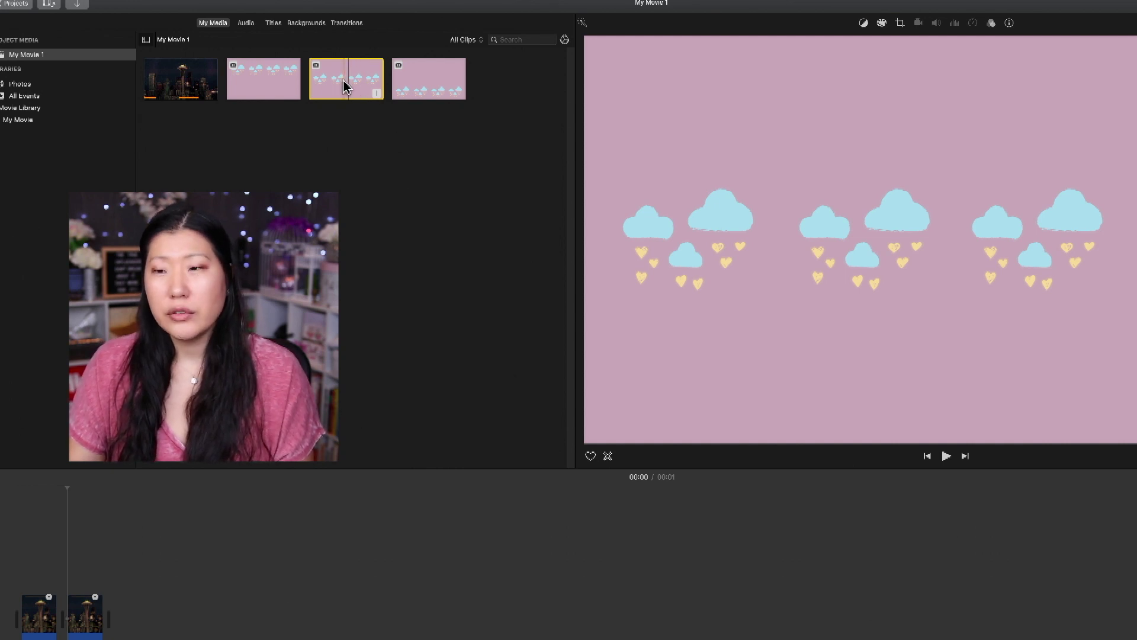
pyautogui.click(899, 23)
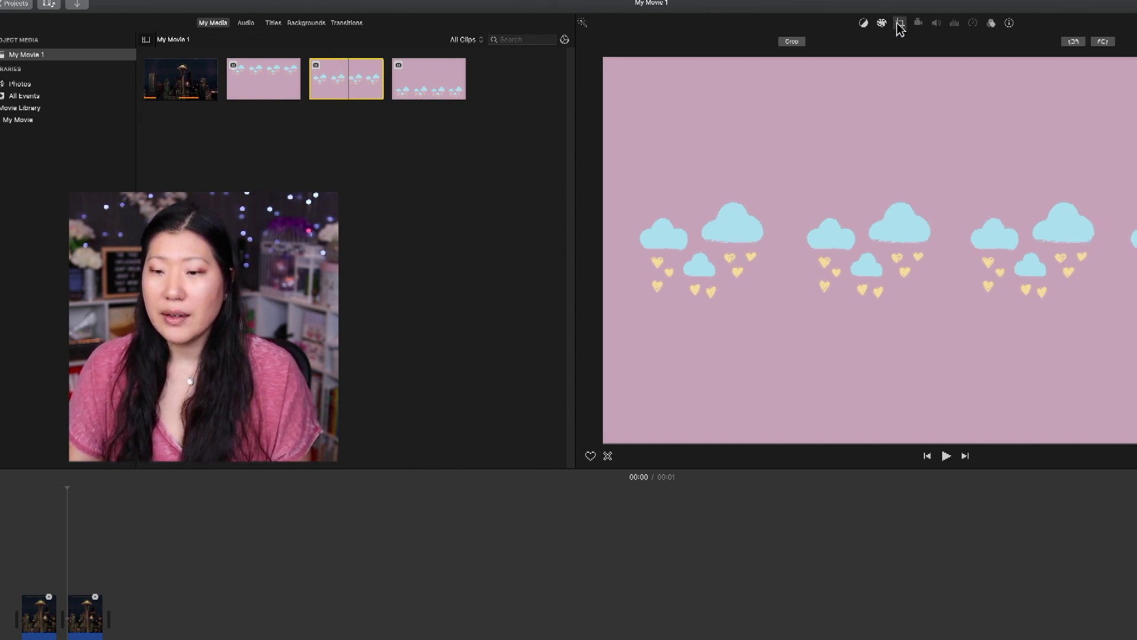
pyautogui.click(802, 42)
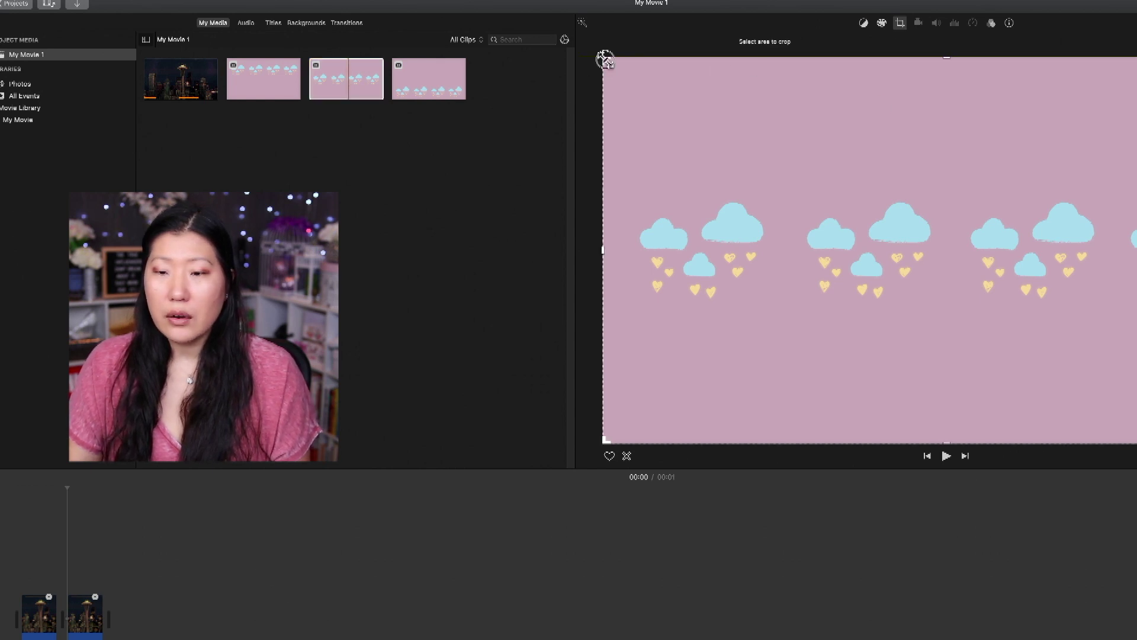
pyautogui.moveTo(604, 59); pyautogui.dragTo(713, 172)
pyautogui.moveTo(937, 372); pyautogui.dragTo(828, 318)
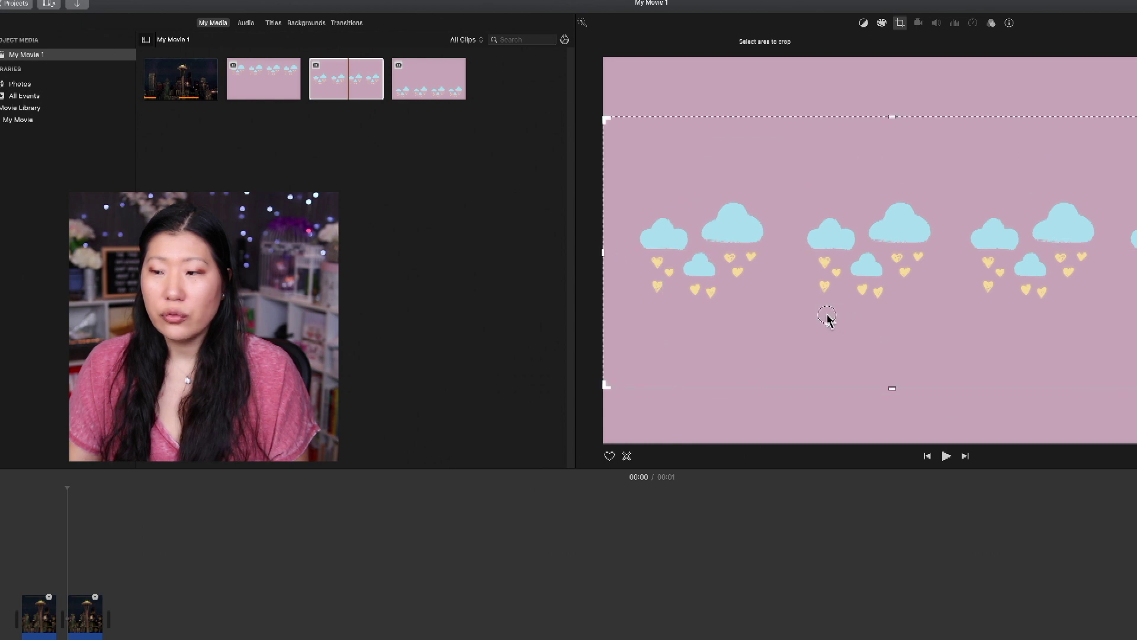
pyautogui.moveTo(1134, 383); pyautogui.dragTo(972, 315)
pyautogui.press('Return')
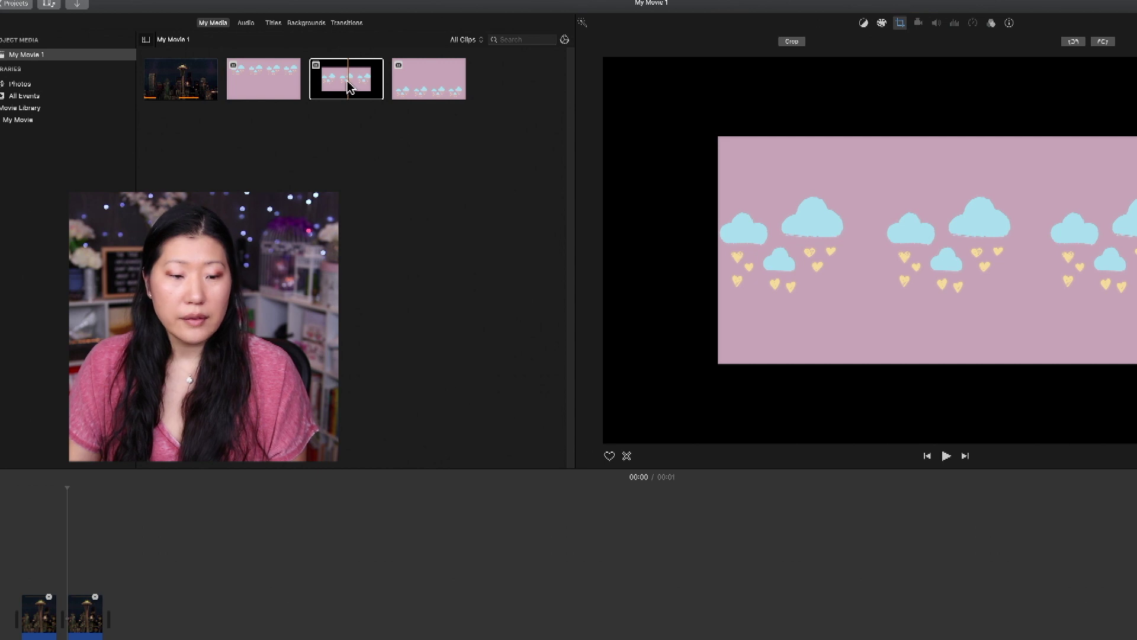
# Step: Place the cropped cloud image between the two Seattle skyline halves and preview it
pyautogui.moveTo(348, 176); pyautogui.dragTo(61, 622)
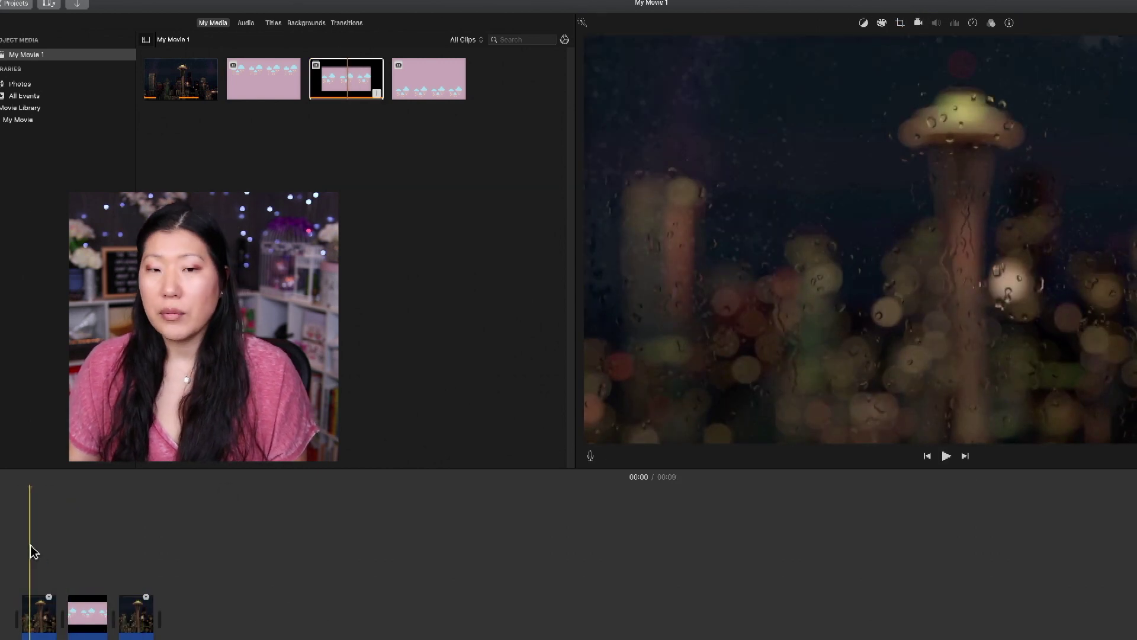
pyautogui.press('space')
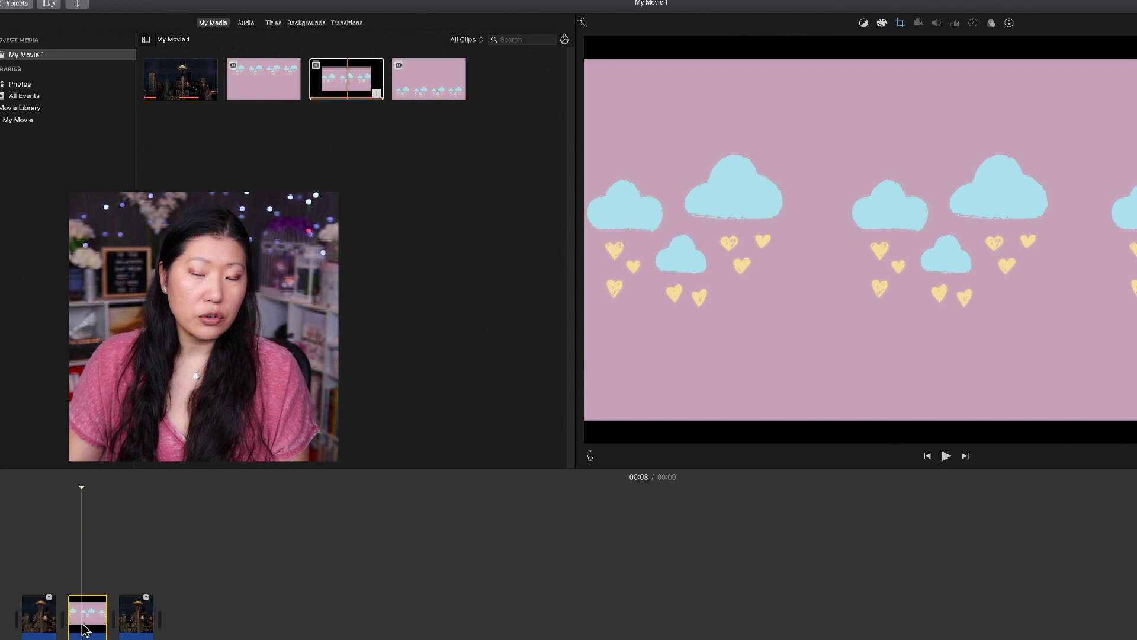
pyautogui.click(900, 24)
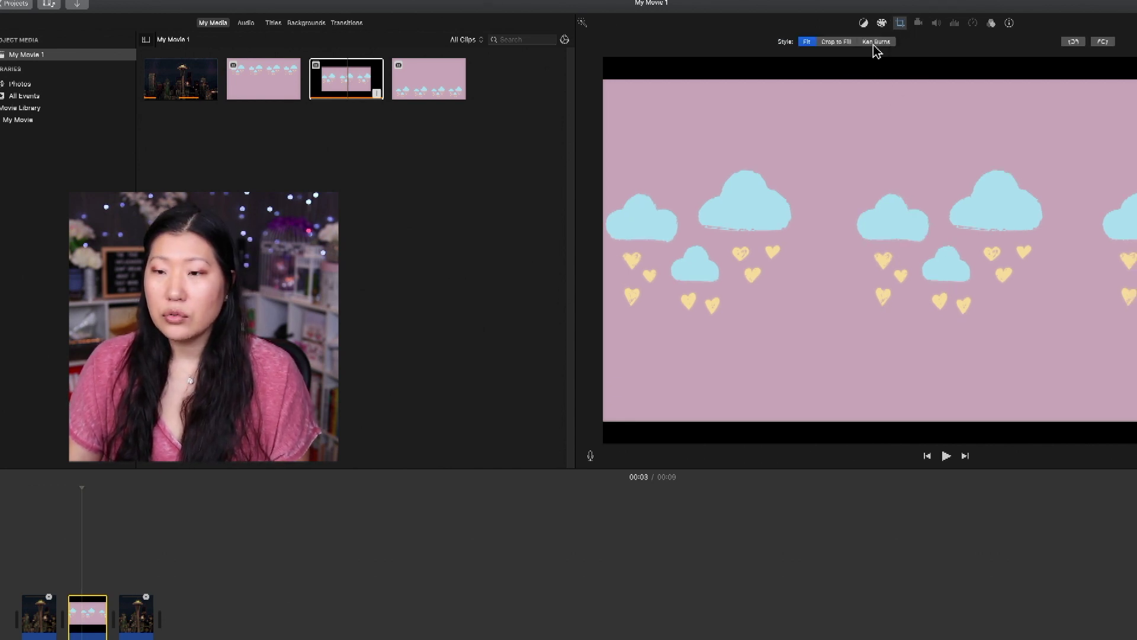
# Step: Apply Crop to Fill, then a Ken Burns pan to the cloud clip, and play it
pyautogui.click(835, 43)
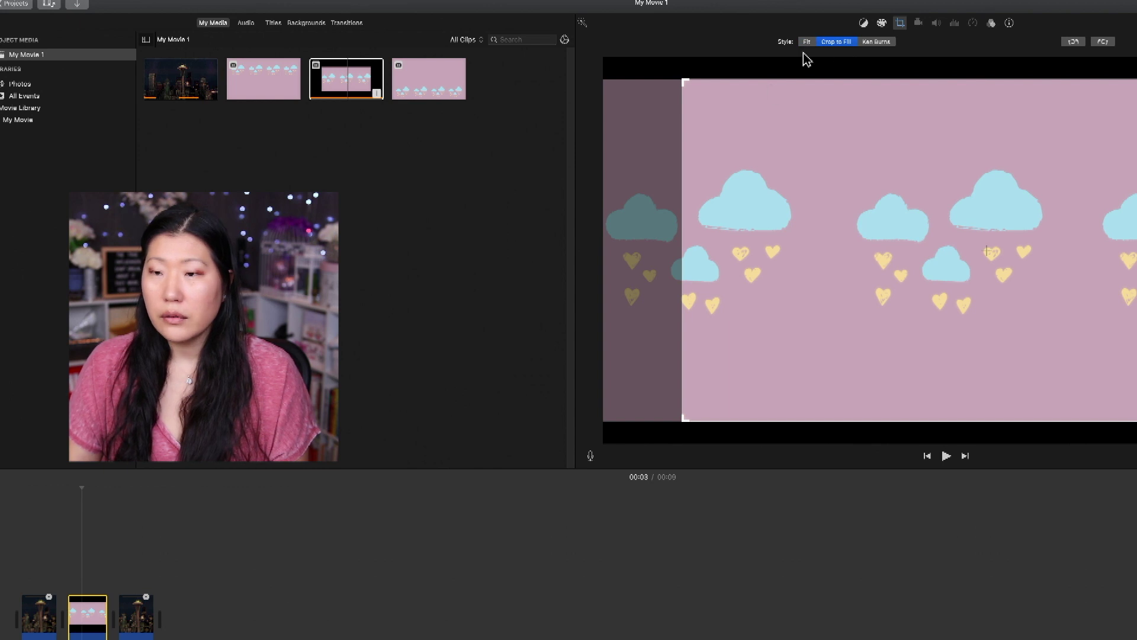
pyautogui.click(876, 42)
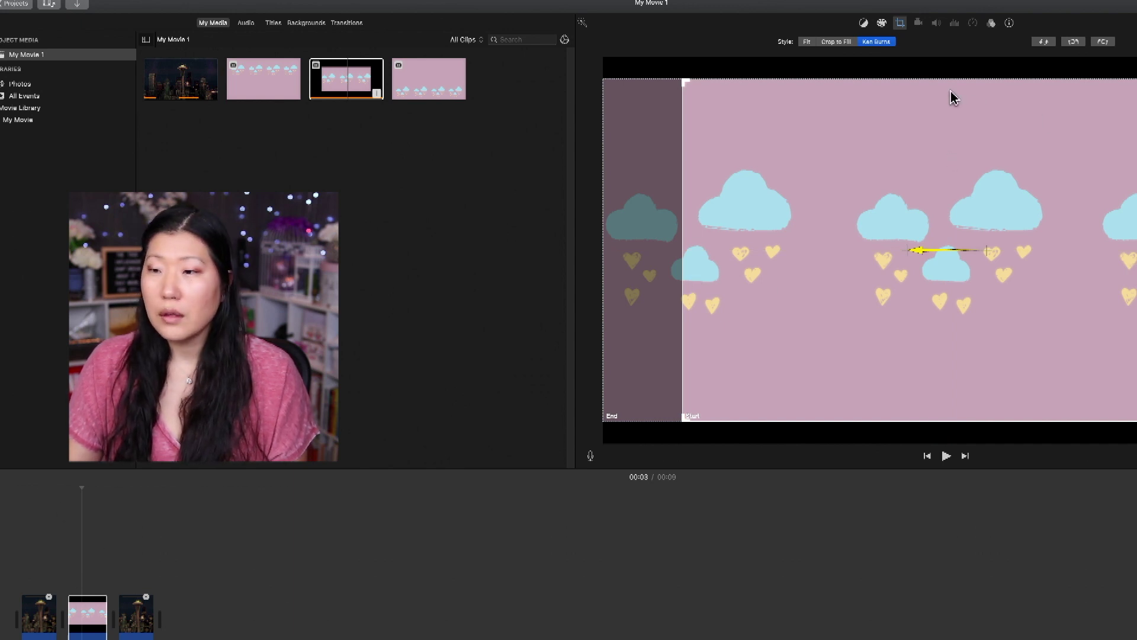
pyautogui.click(38, 499)
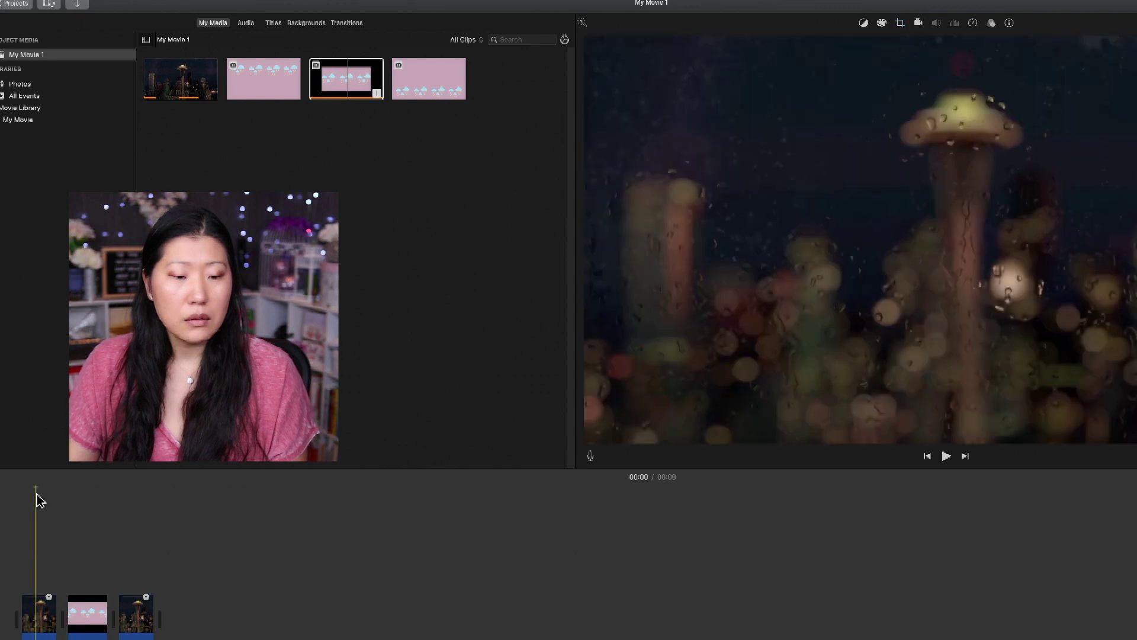
pyautogui.press('space')
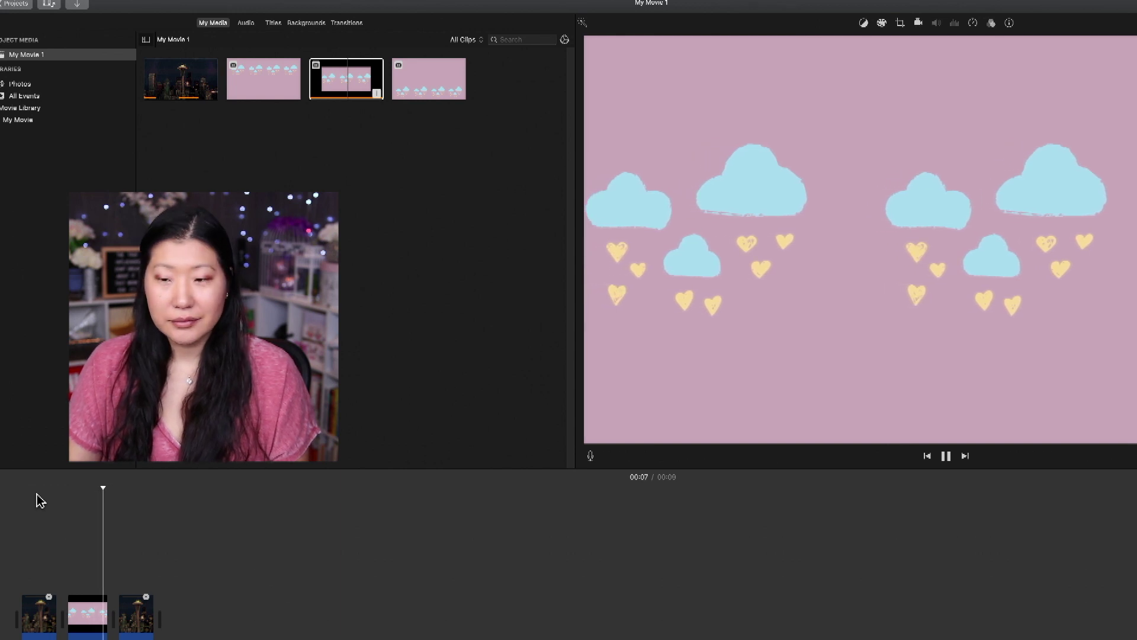
pyautogui.press('space')
# Step: Trim the cloud clip shorter so the movie runs 8 seconds, and replay it
pyautogui.moveTo(103, 628); pyautogui.dragTo(82, 627)
pyautogui.press('space')
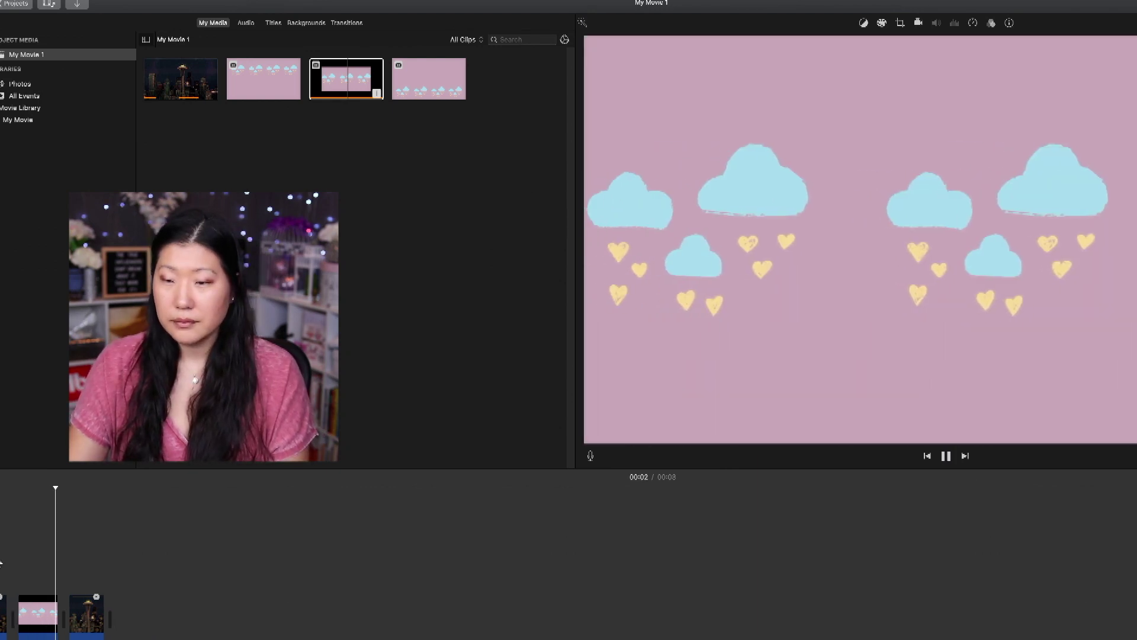
pyautogui.press('space')
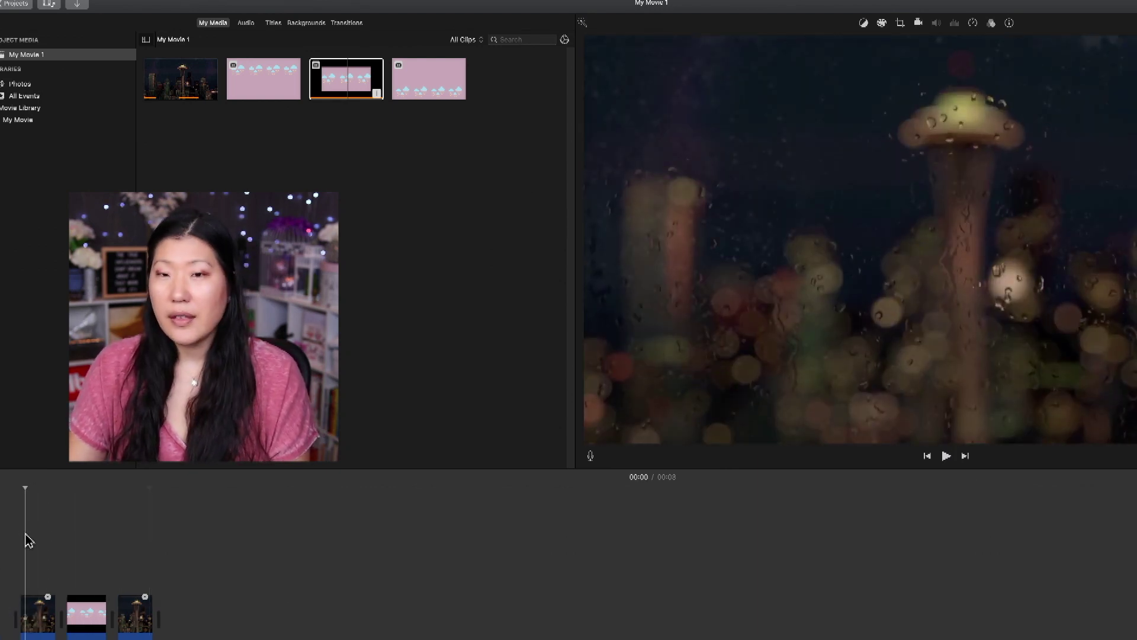
pyautogui.press('space')
pyautogui.press('space')
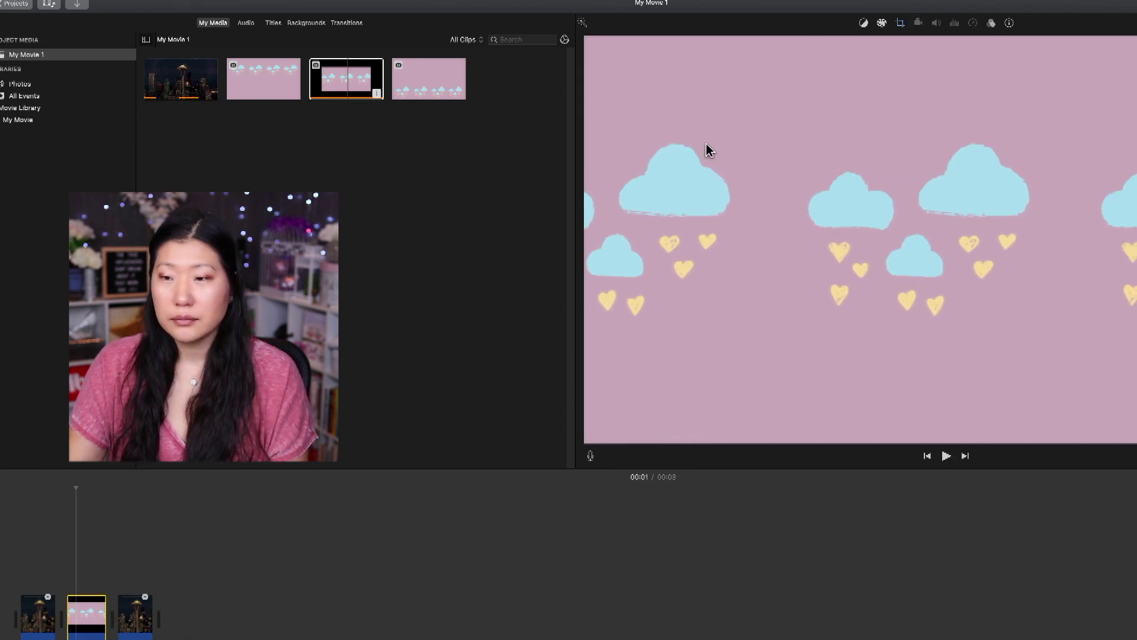
# Step: Shrink the Ken Burns start and end frames inward on the clouds, then preview the pan
pyautogui.click(900, 23)
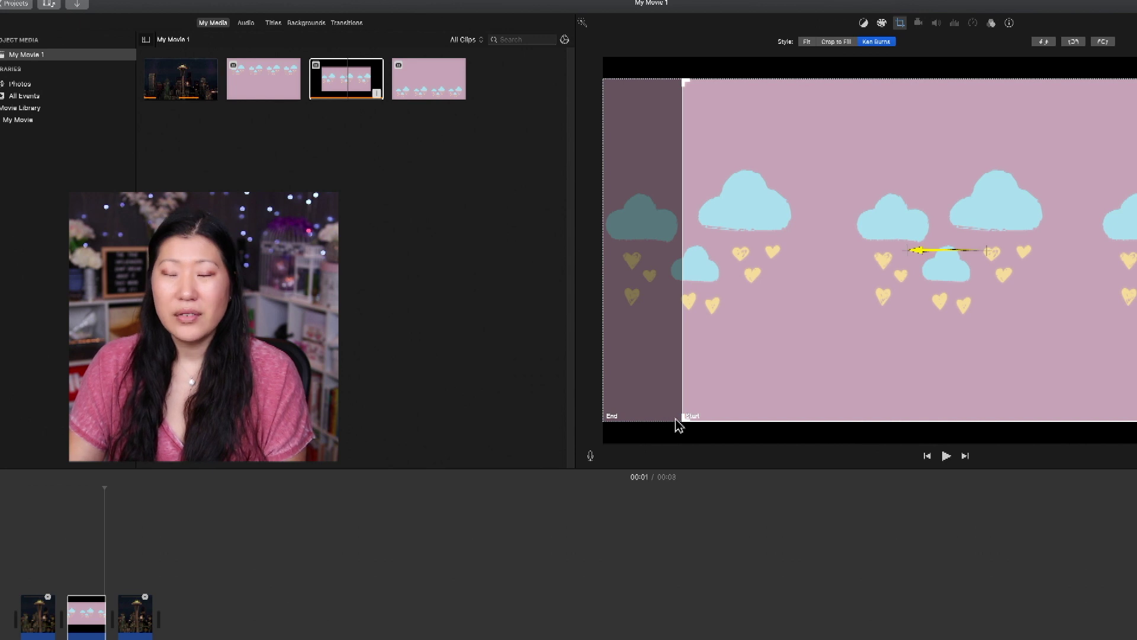
pyautogui.moveTo(680, 421); pyautogui.dragTo(800, 337)
pyautogui.moveTo(921, 326); pyautogui.dragTo(936, 349)
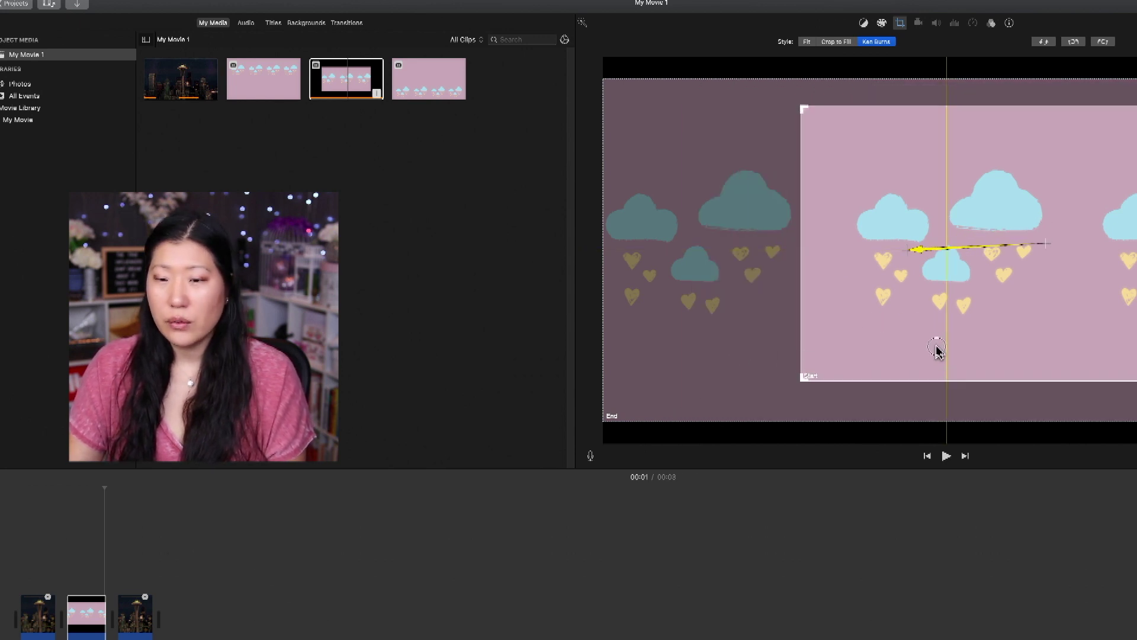
pyautogui.moveTo(604, 420); pyautogui.dragTo(662, 363)
pyautogui.press('space')
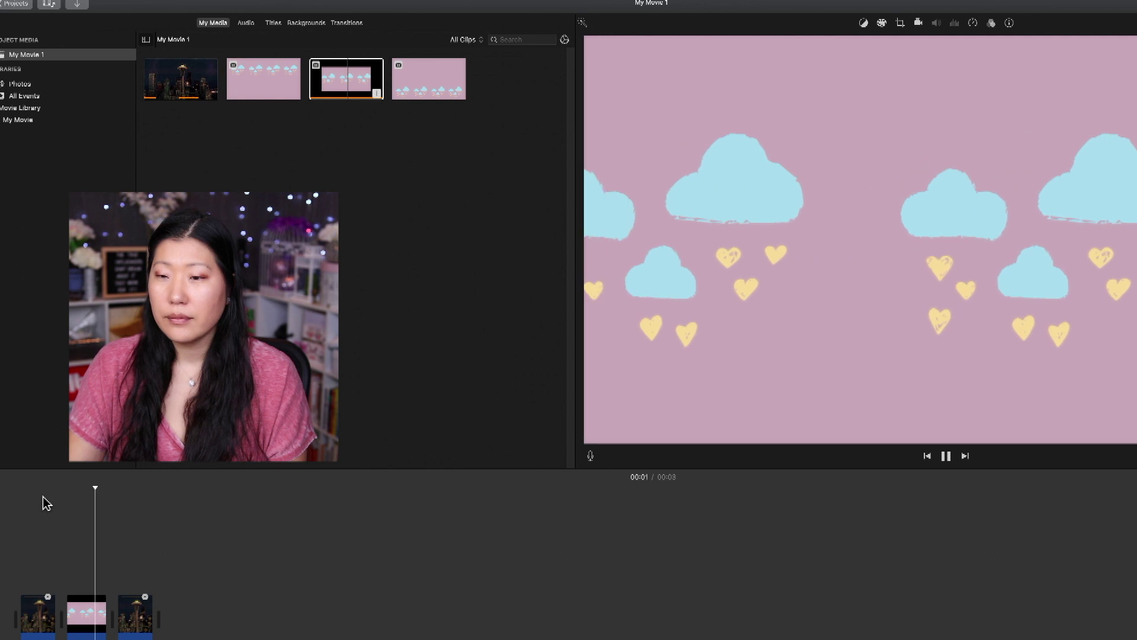
pyautogui.press('space')
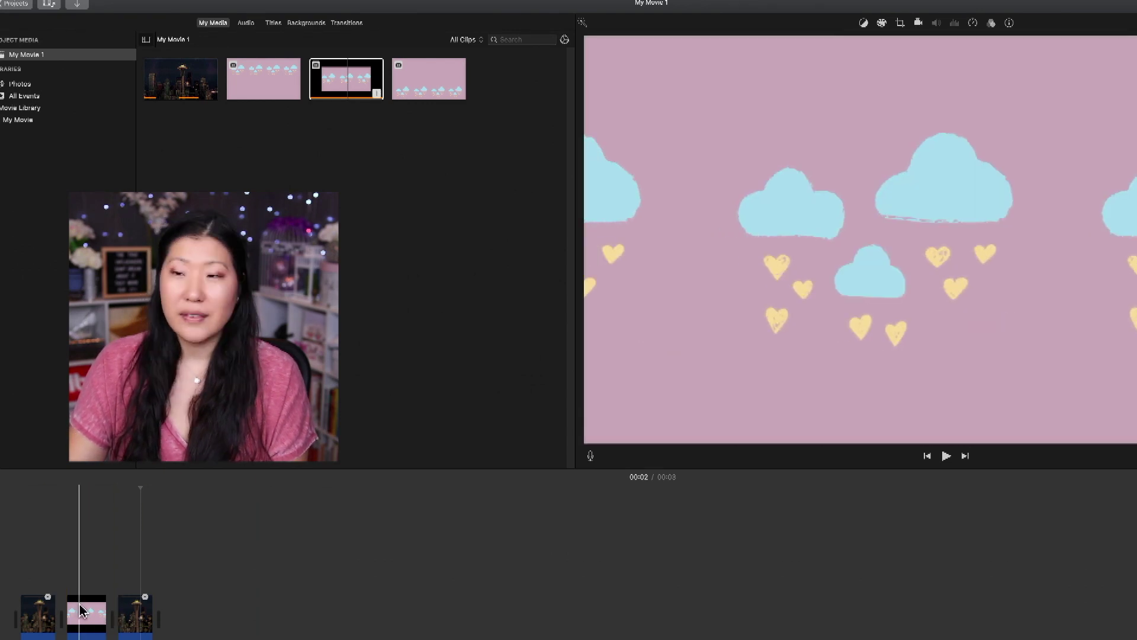
pyautogui.click(80, 610)
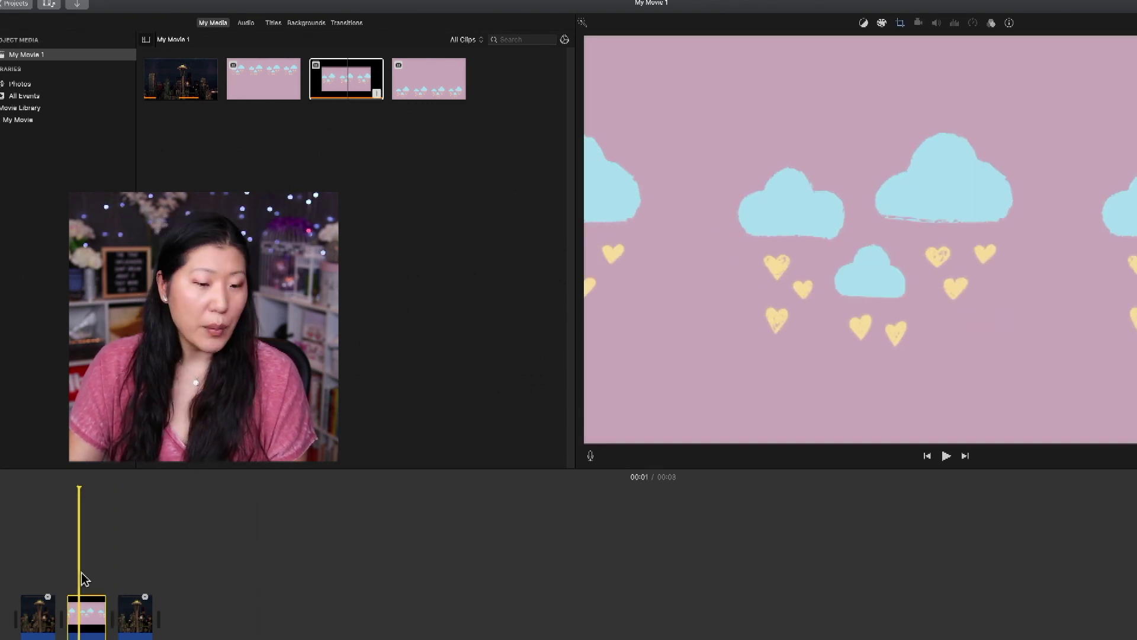
pyautogui.click(900, 24)
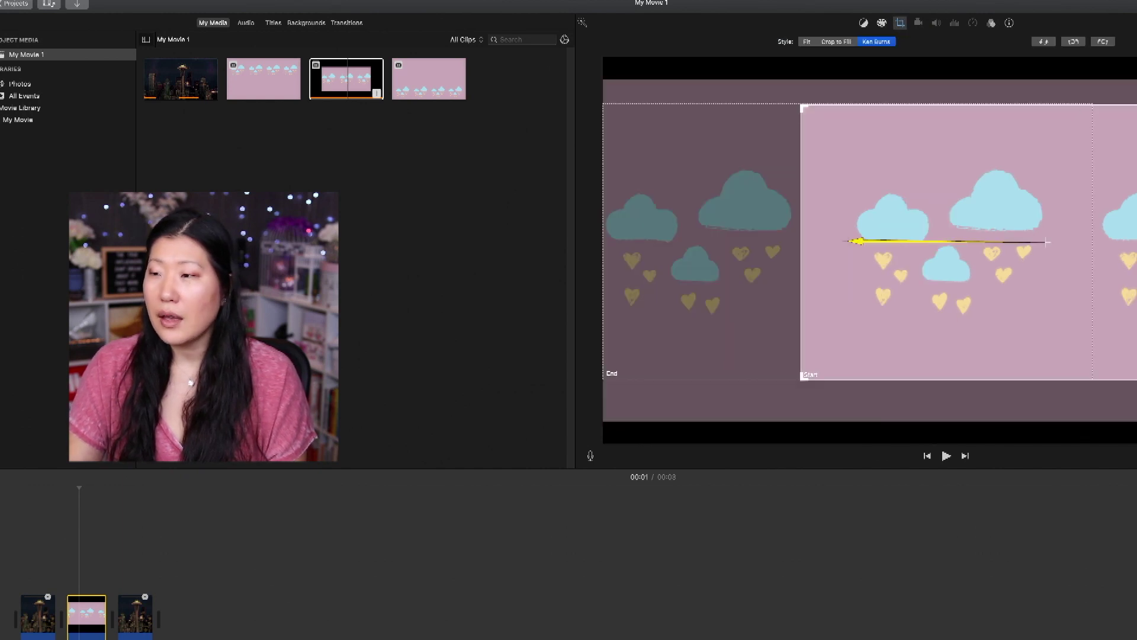
pyautogui.press('space')
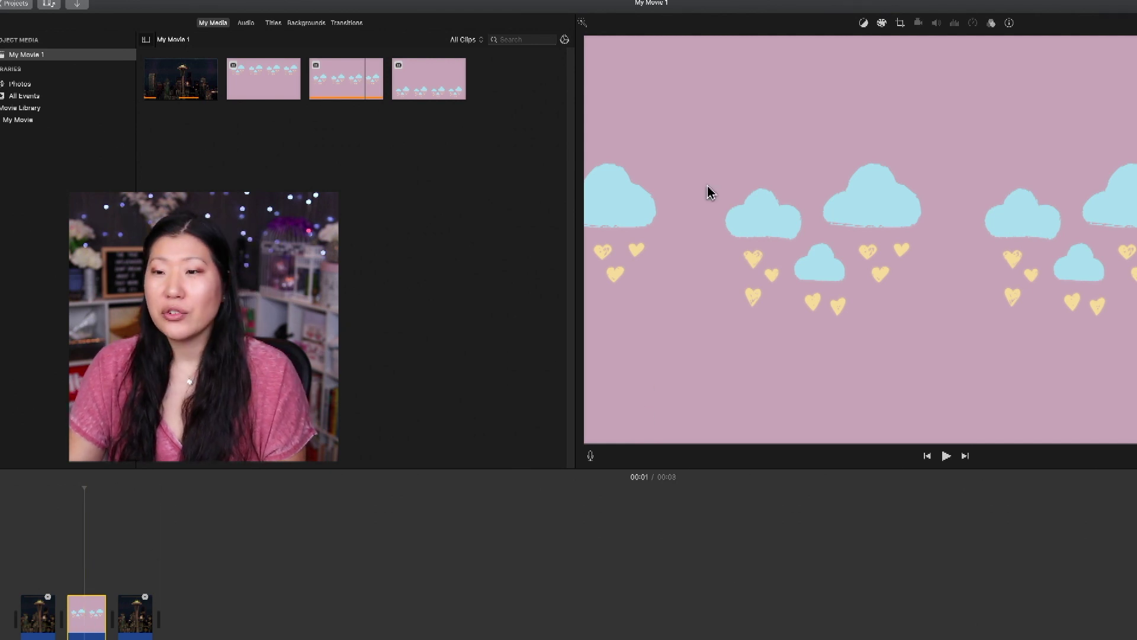
# Step: Switch the cloud clip to Ken Burns with the start frame covering the full image
pyautogui.click(899, 24)
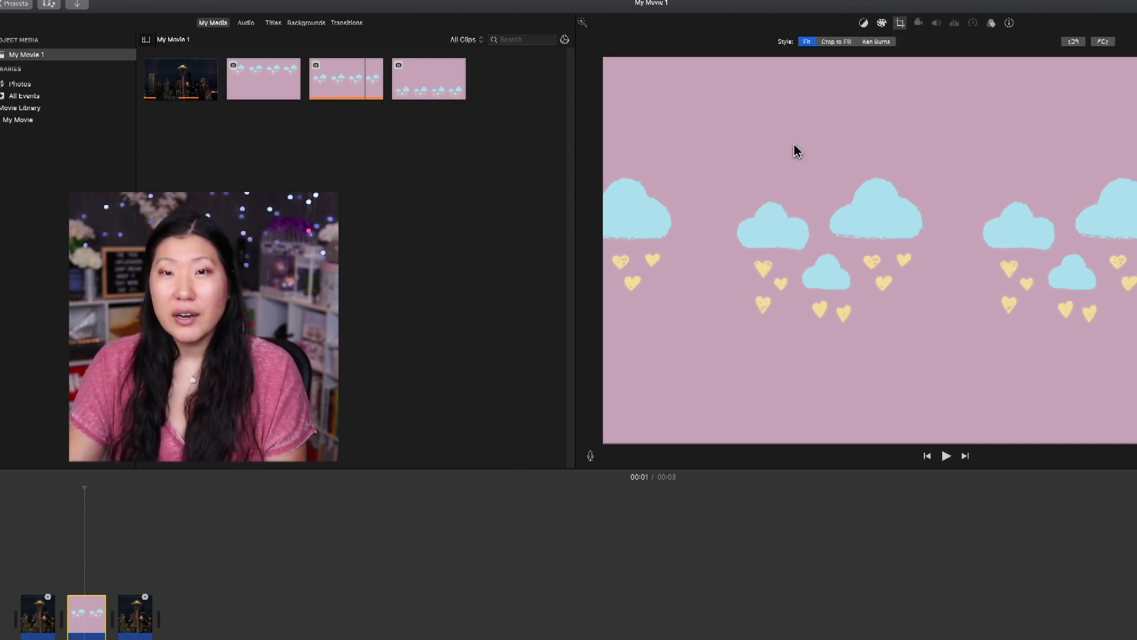
pyautogui.click(874, 43)
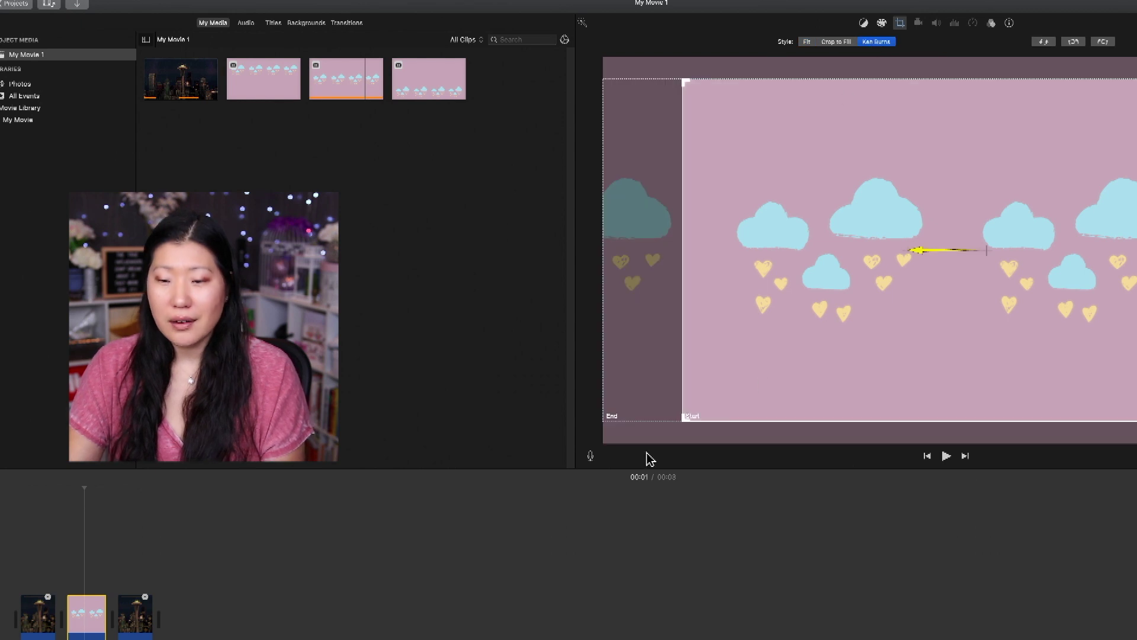
pyautogui.moveTo(684, 425); pyautogui.dragTo(512, 474)
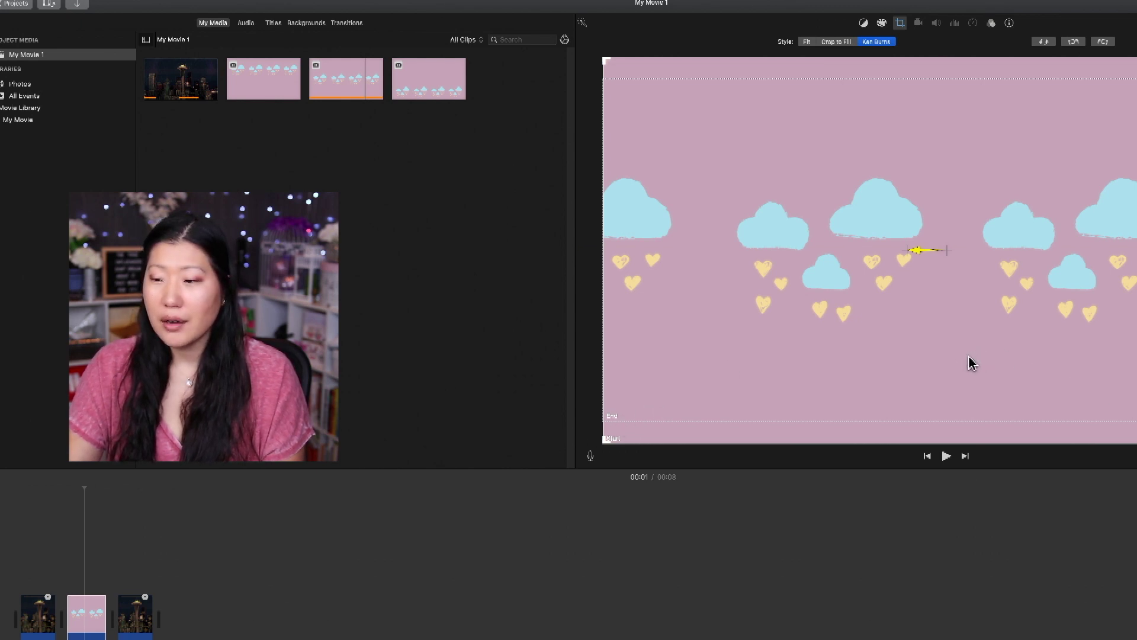
# Step: Shrink and move the Ken Burns end frame tightly onto the large central cloud
pyautogui.moveTo(606, 59); pyautogui.dragTo(660, 119)
pyautogui.moveTo(605, 83); pyautogui.dragTo(1024, 321)
pyautogui.moveTo(1109, 355); pyautogui.dragTo(860, 259)
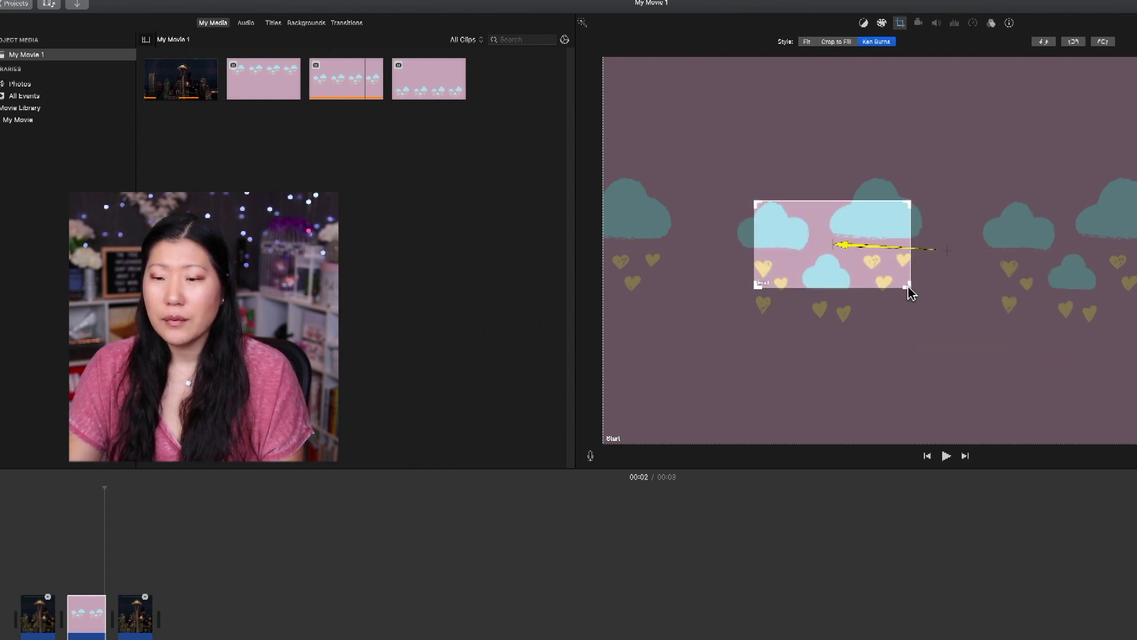
pyautogui.moveTo(910, 293); pyautogui.dragTo(876, 272)
pyautogui.moveTo(814, 241); pyautogui.dragTo(887, 210)
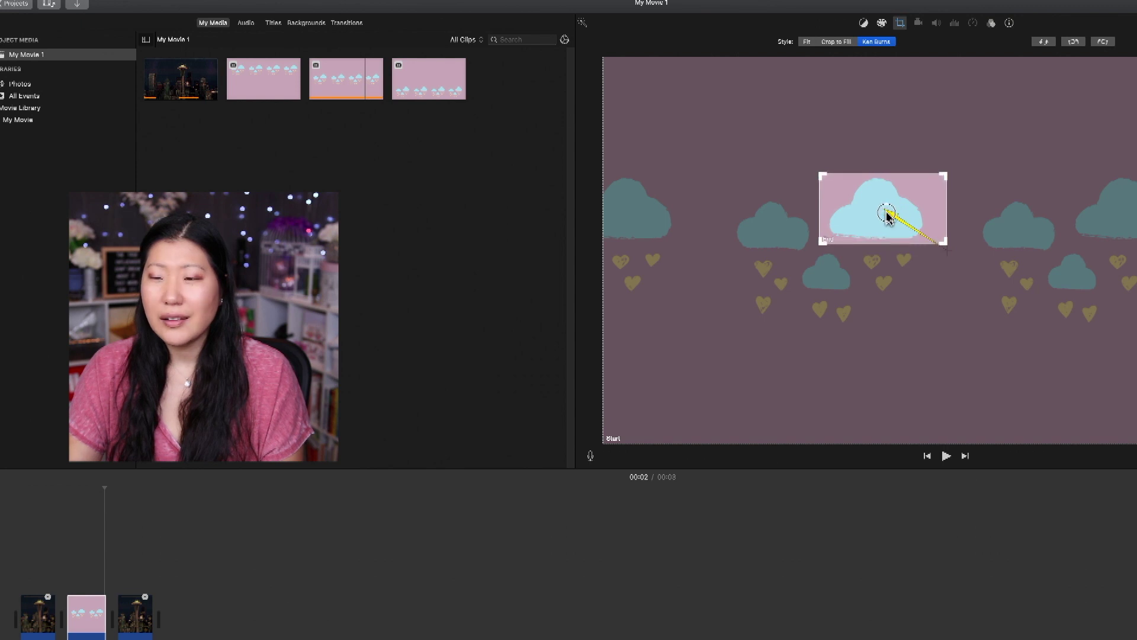
pyautogui.moveTo(946, 247); pyautogui.dragTo(901, 223)
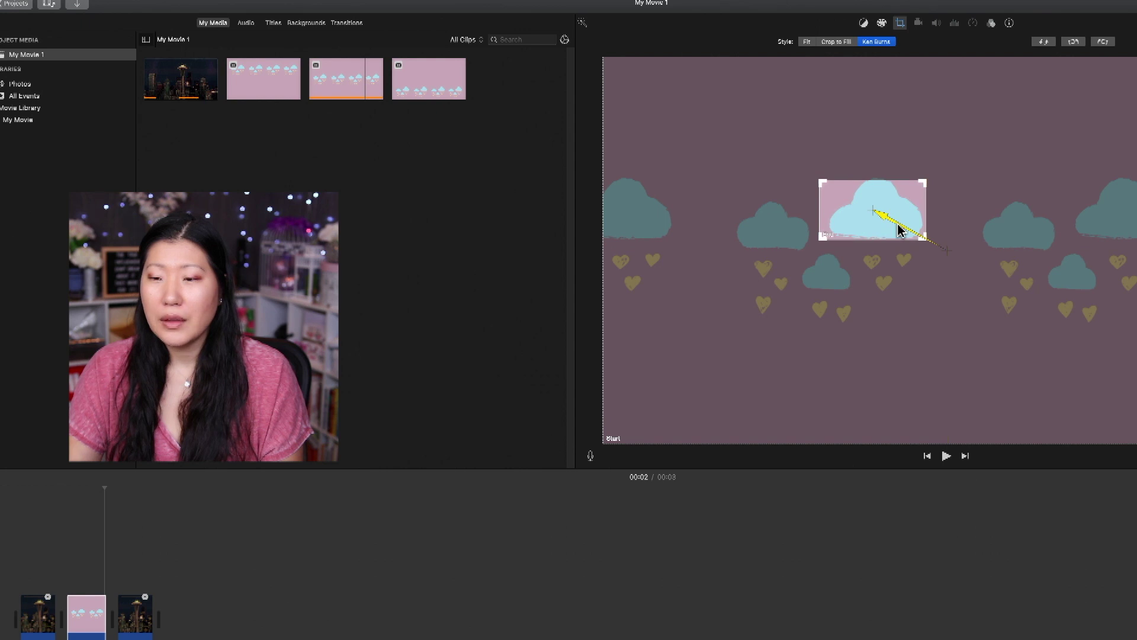
# Step: Make the cloud clip's Ken Burns end frame even smaller over the central cloud
pyautogui.click(56, 496)
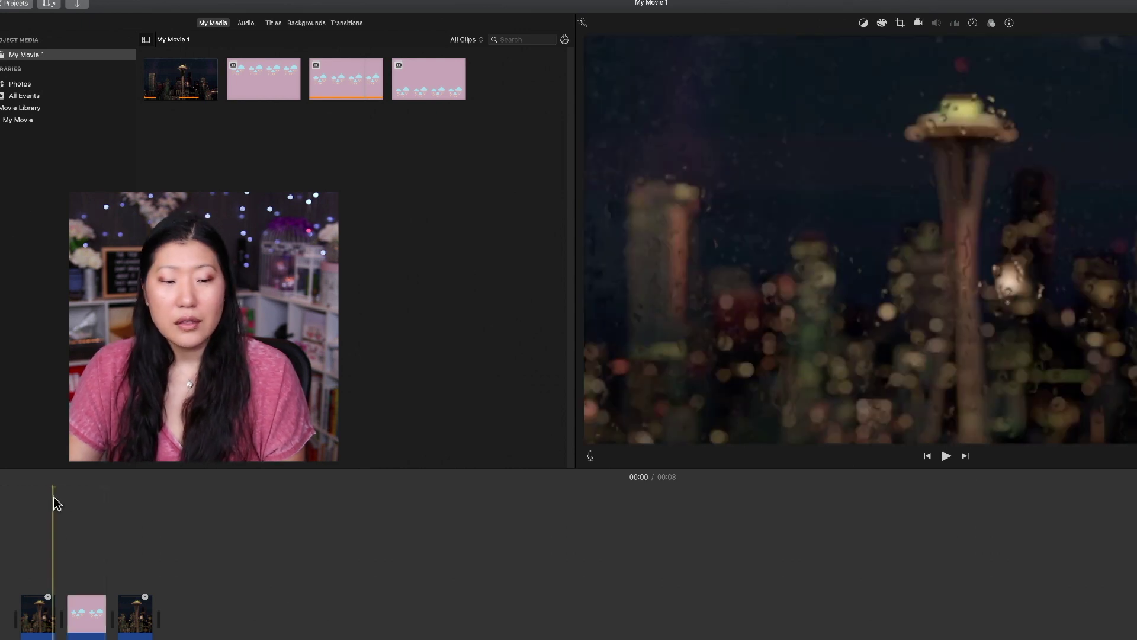
pyautogui.click(49, 489)
pyautogui.moveTo(48, 489); pyautogui.dragTo(94, 498)
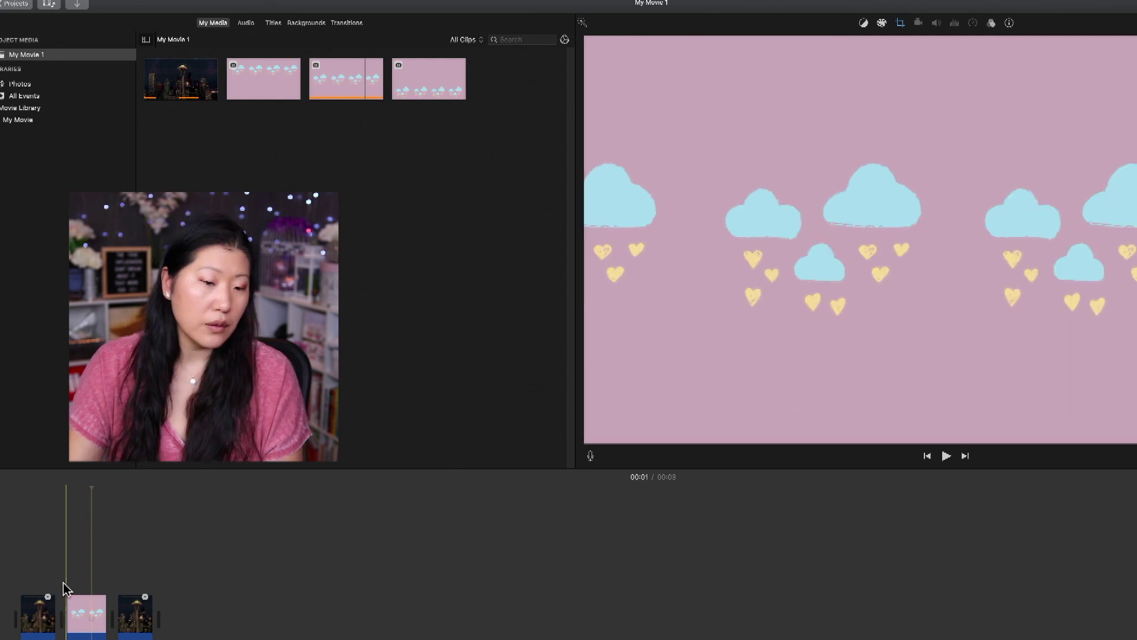
pyautogui.click(89, 614)
pyautogui.click(900, 23)
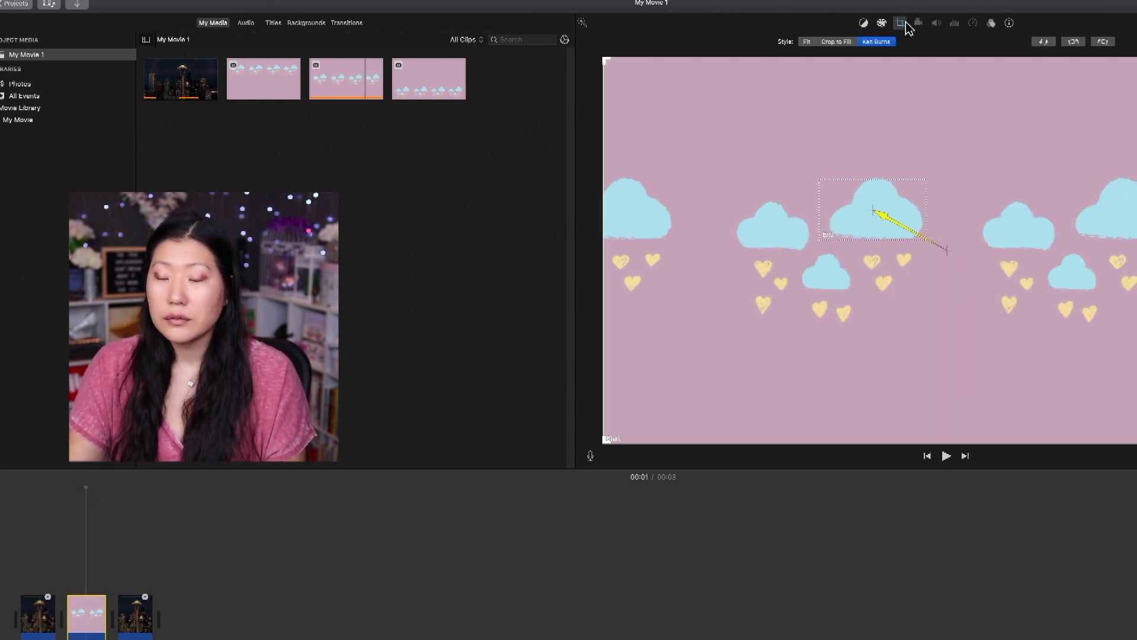
pyautogui.moveTo(829, 236); pyautogui.dragTo(882, 221)
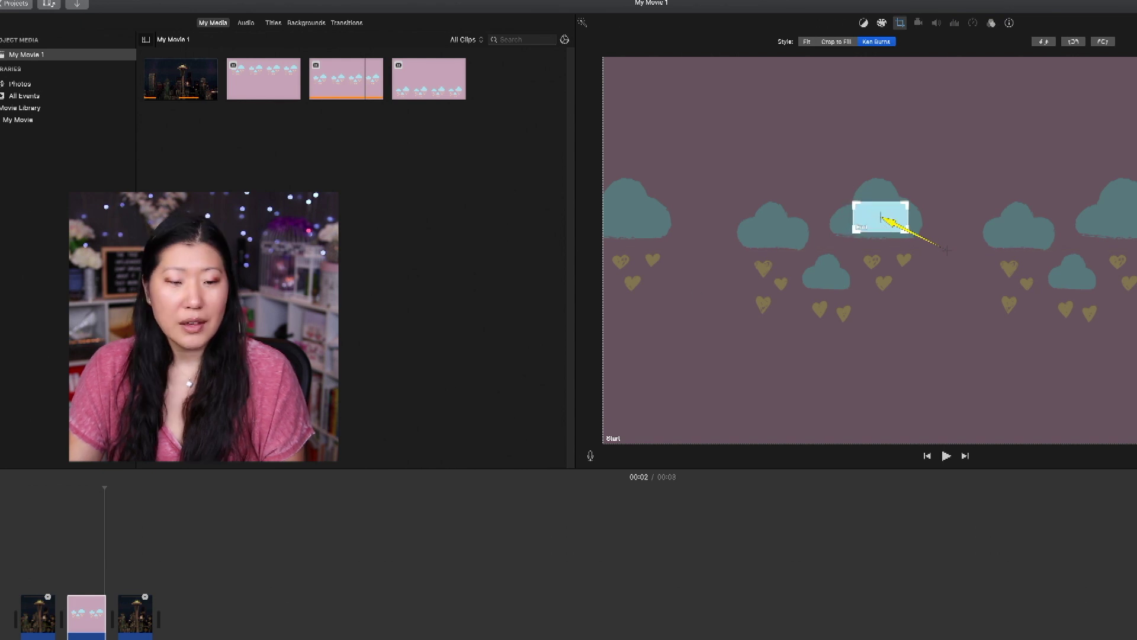
# Step: Play the movie from the start through the cloud clip's zoom, then stop
pyautogui.click(48, 497)
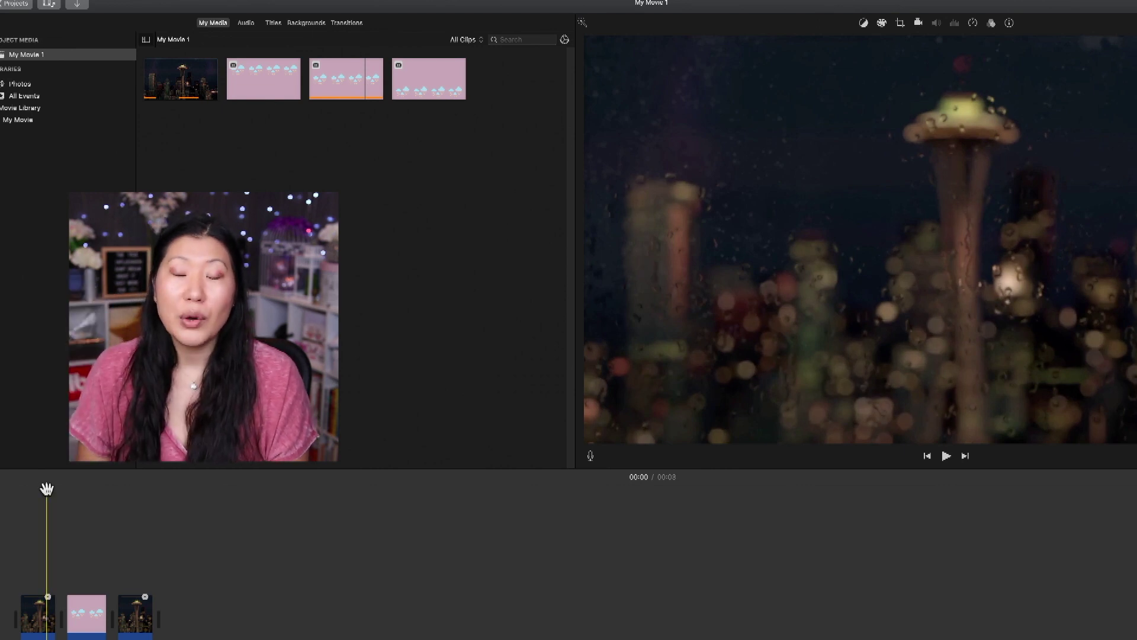
pyautogui.press('space')
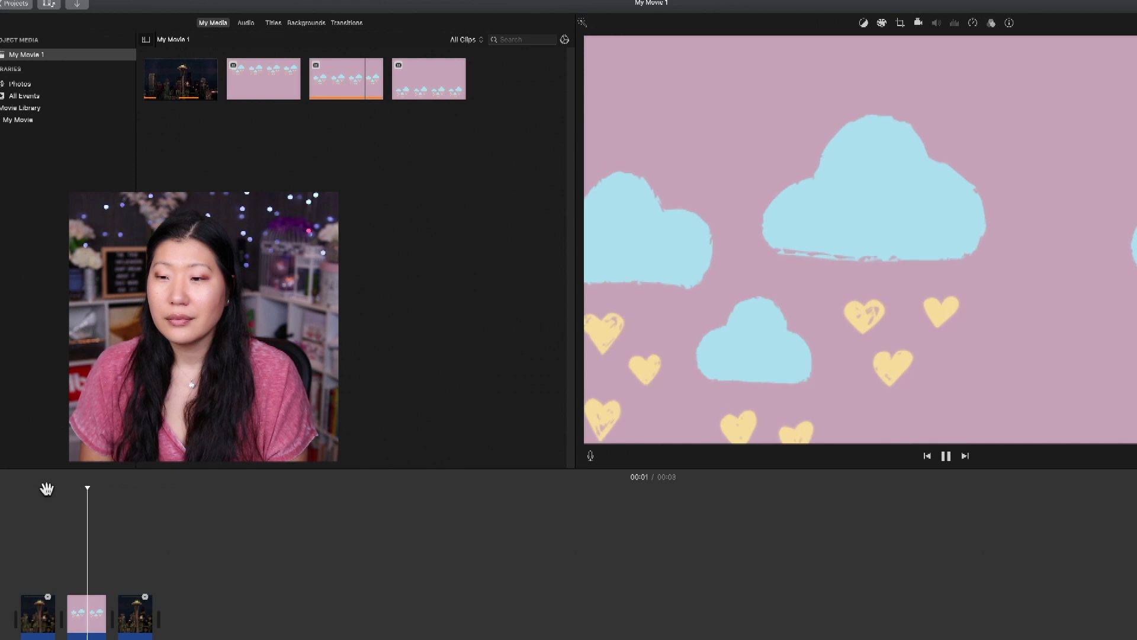
pyautogui.press('space')
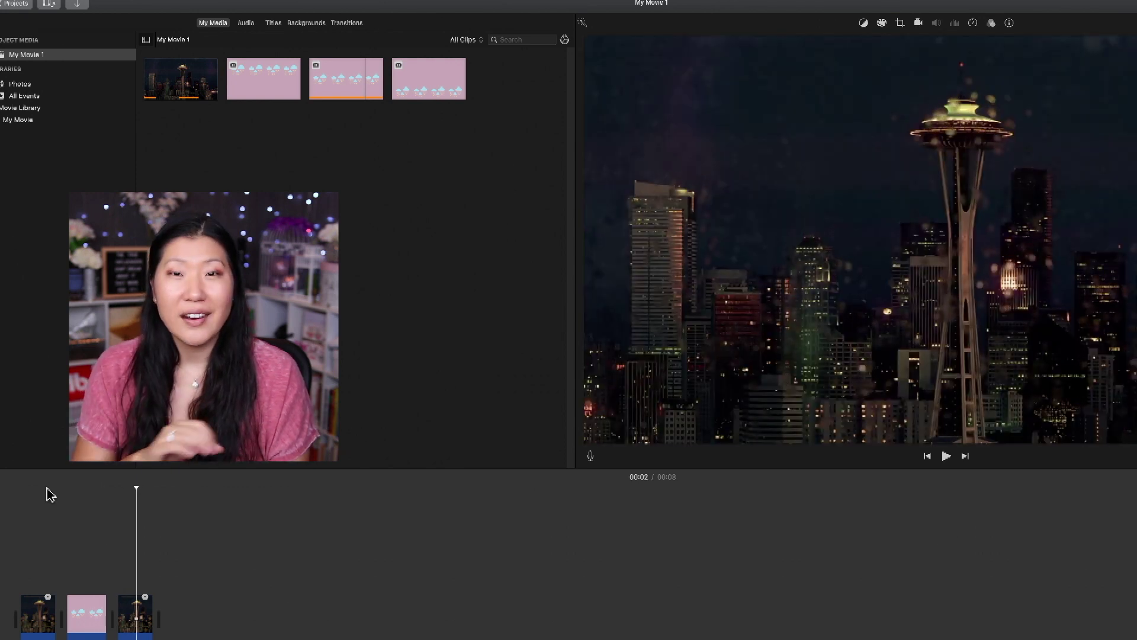